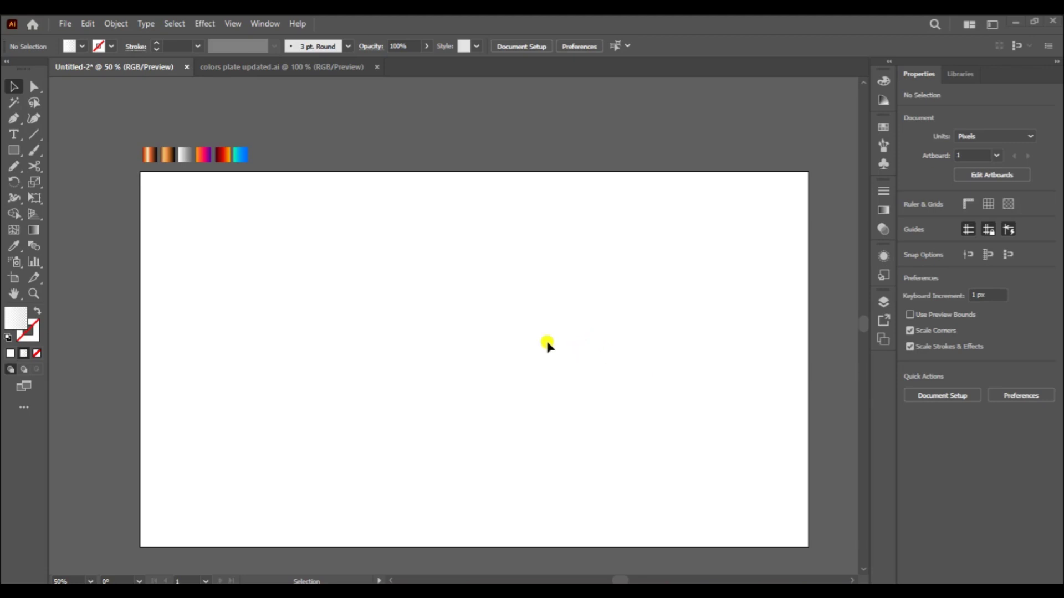
- Draw a large circle and a smaller concentric copy inside it
key(l)
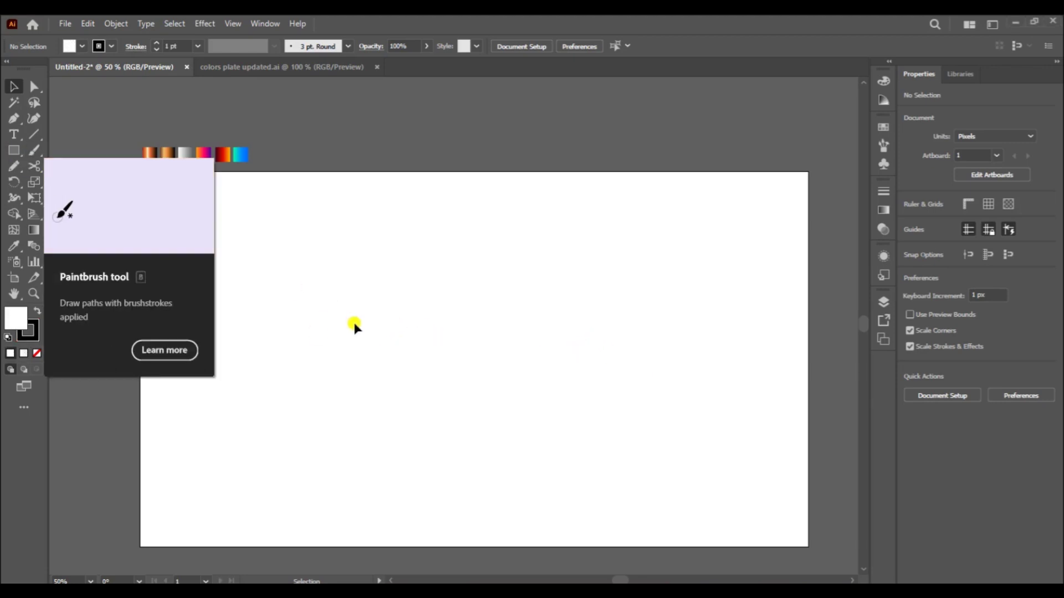
drag(449, 359, 589, 498)
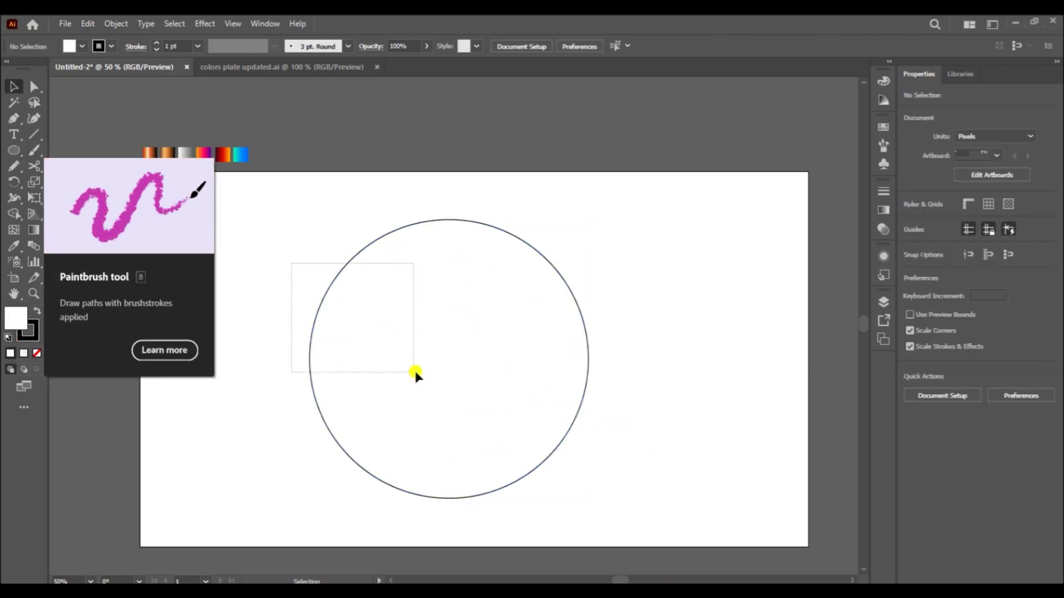
key(ctrl+=)
key(a)
key(ctrl+c)
key(ctrl+f)
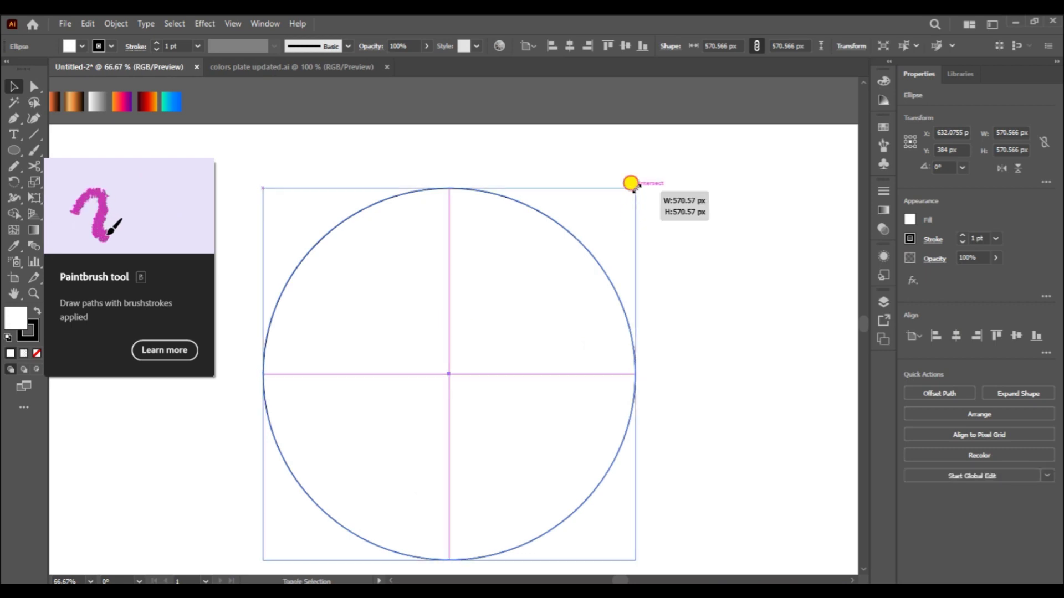
drag(635, 188, 582, 245)
click(180, 470)
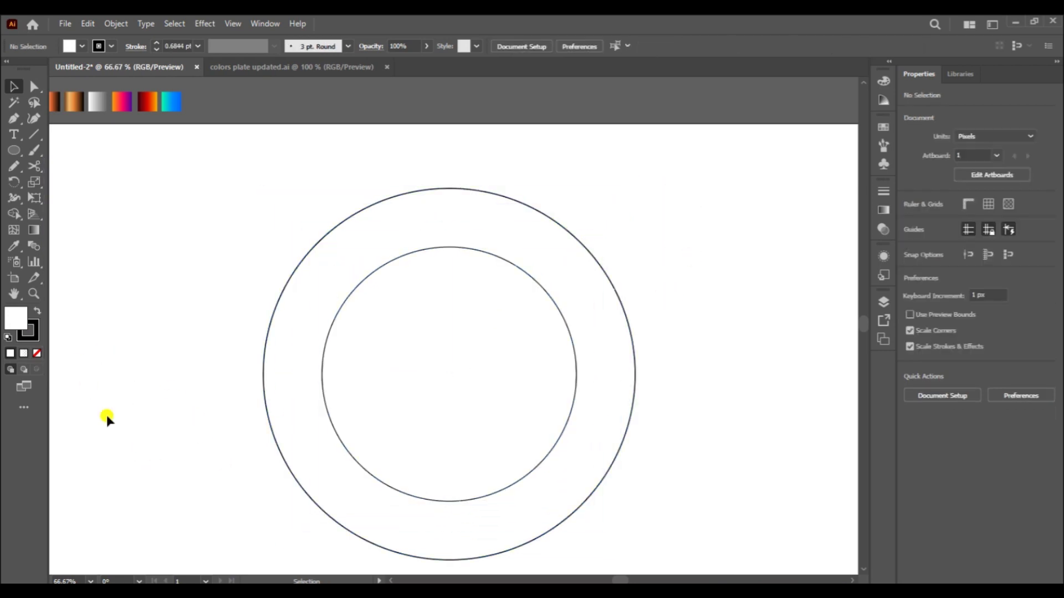
- Set the circles' strokes to 3 pt and add a third, smaller concentric circle
key(ctrl+a)
click(157, 44)
click(510, 309)
click(546, 296)
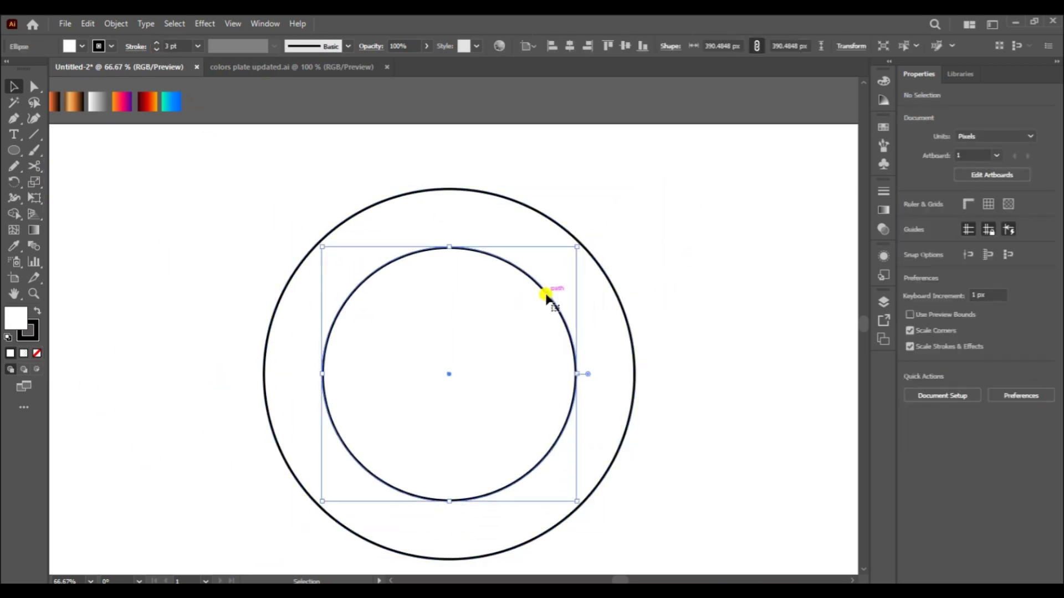
key(ctrl+c)
key(ctrl+f)
drag(576, 247, 527, 303)
click(736, 325)
drag(729, 396, 717, 364)
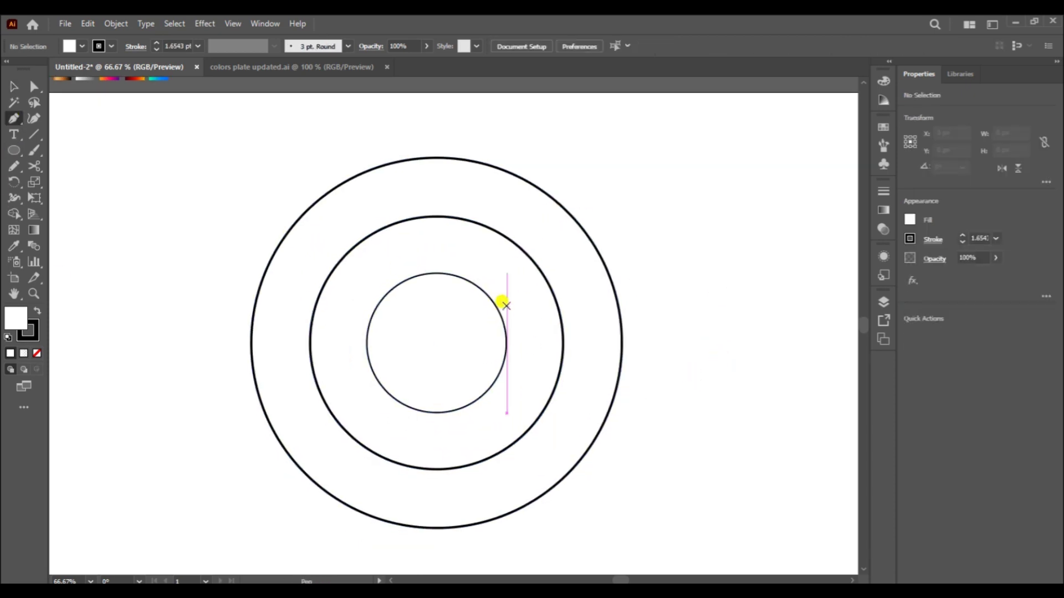
- Draw a horizontal line across the circles and Alt-drag two copies above and through the centre
click(437, 273)
click(714, 272)
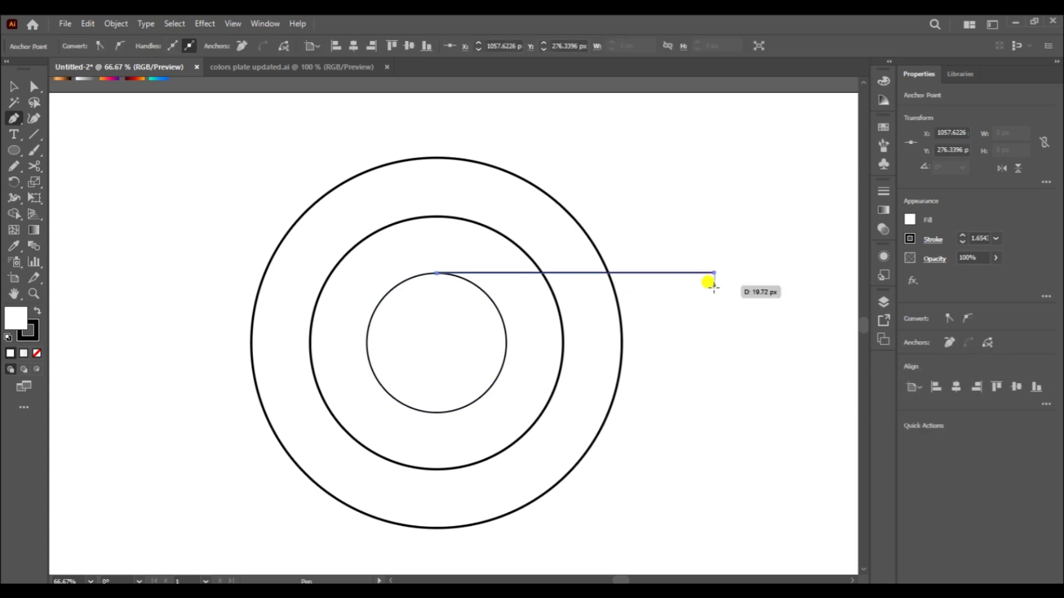
key(v)
click(14, 118)
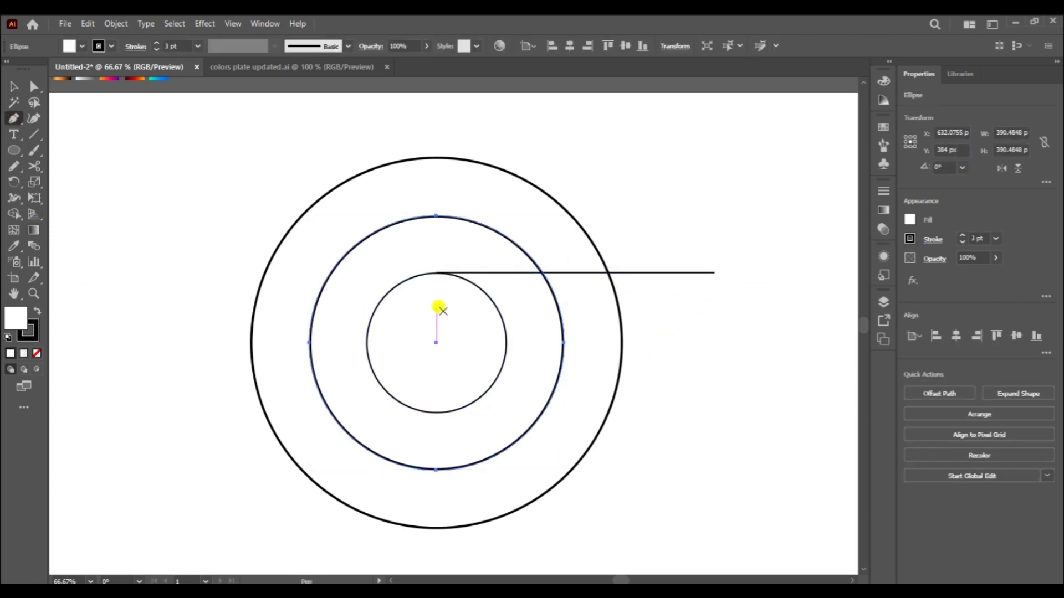
click(492, 300)
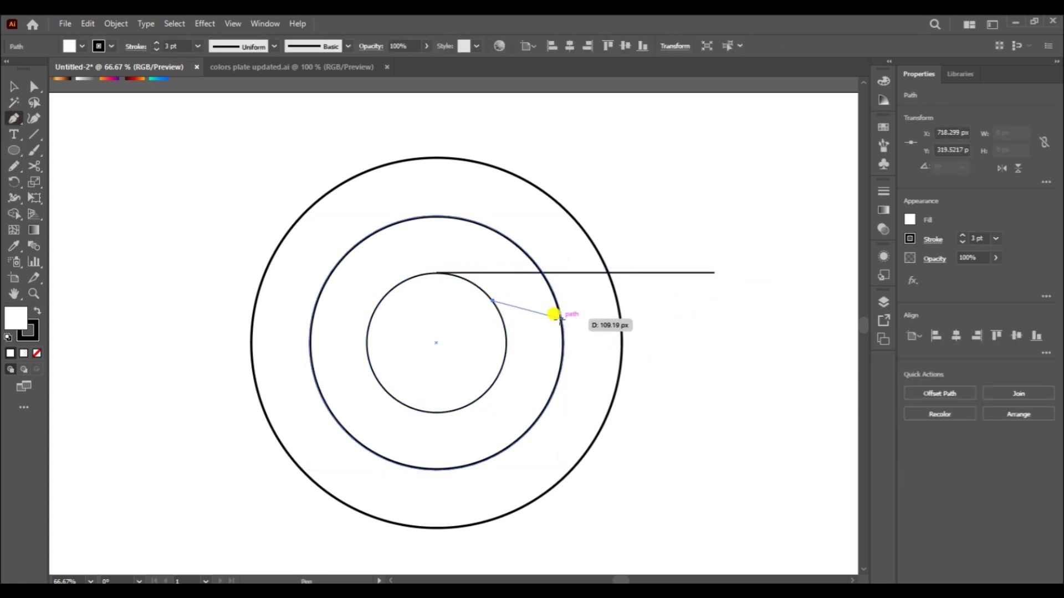
key(v)
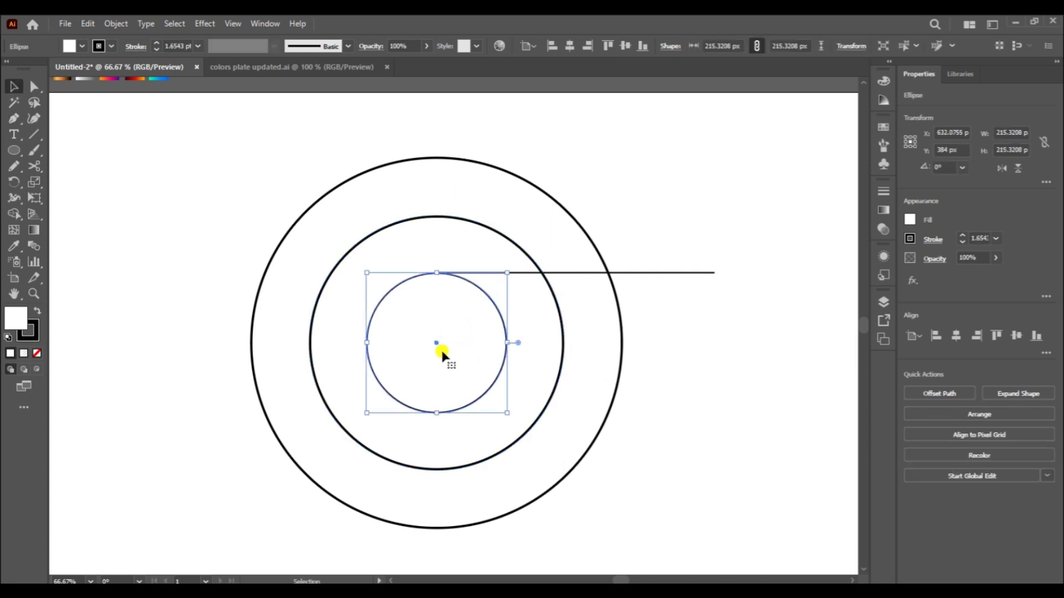
mouse_move(505, 273)
mouse_down()
mouse_move(504, 411)
mouse_move(510, 344)
mouse_up()
click(631, 310)
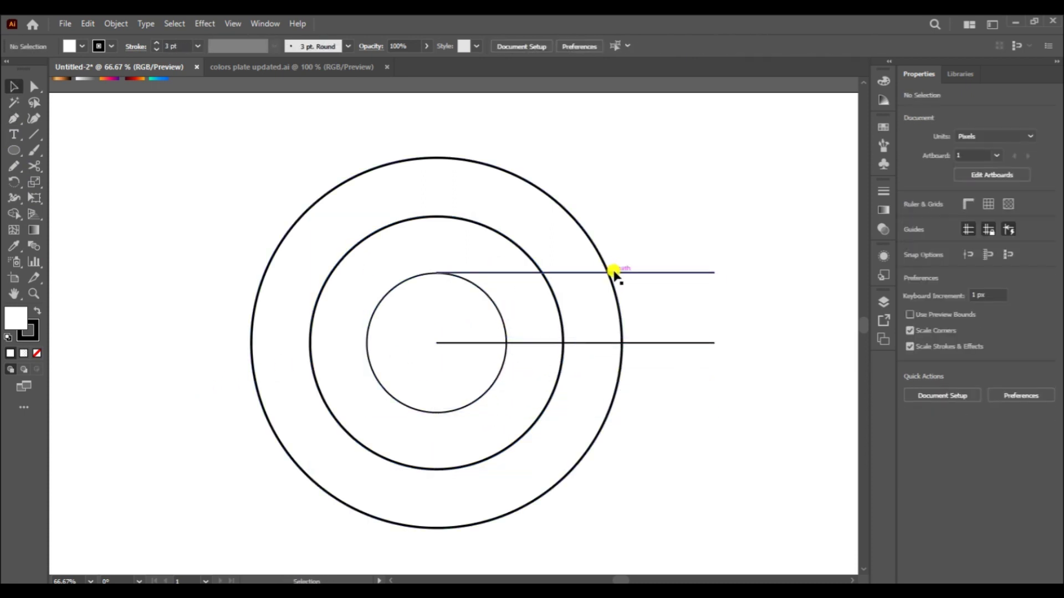
drag(612, 273, 618, 245)
- Merge the ring, centre and strip into one G with Shape Builder and delete the leftovers
key(ctrl+a)
click(14, 214)
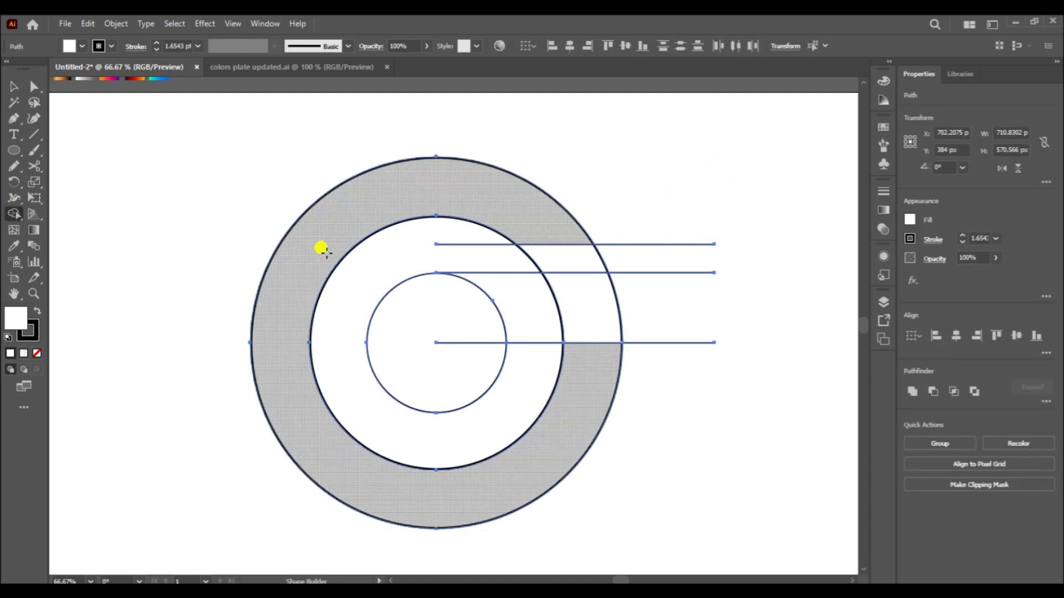
drag(578, 397, 443, 359)
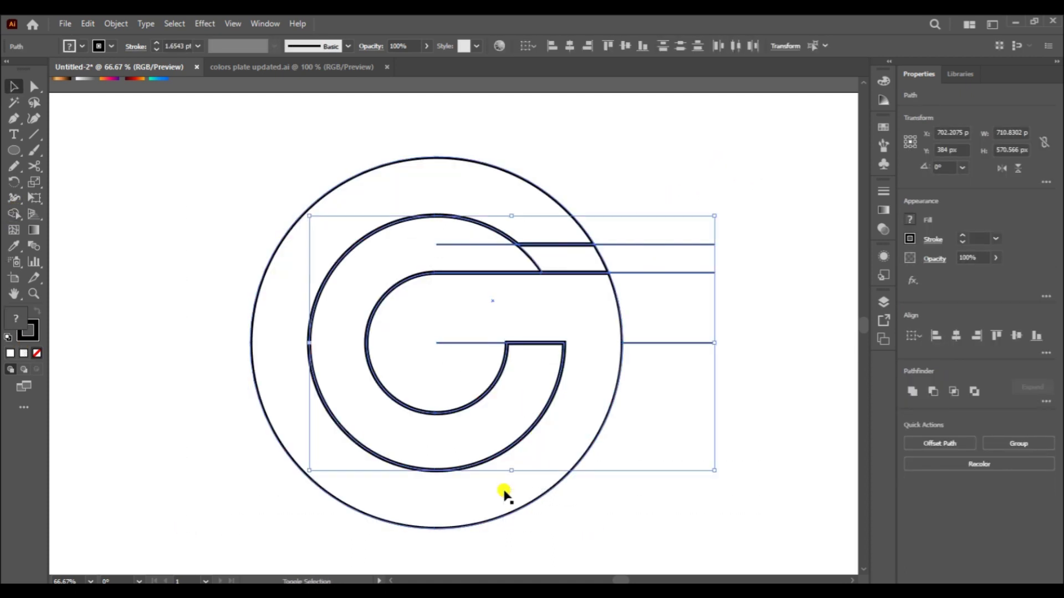
key(Delete)
key(ctrl+minus)
- Give the G a solid black fill and no stroke
click(459, 407)
click(38, 311)
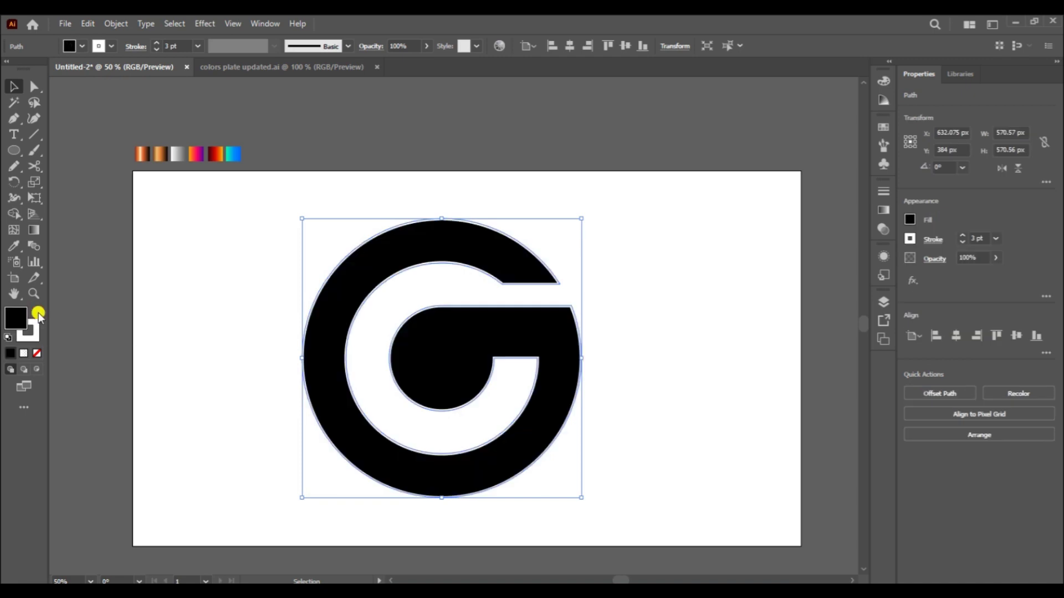
click(36, 353)
click(37, 311)
scroll(90, 297, right, 2)
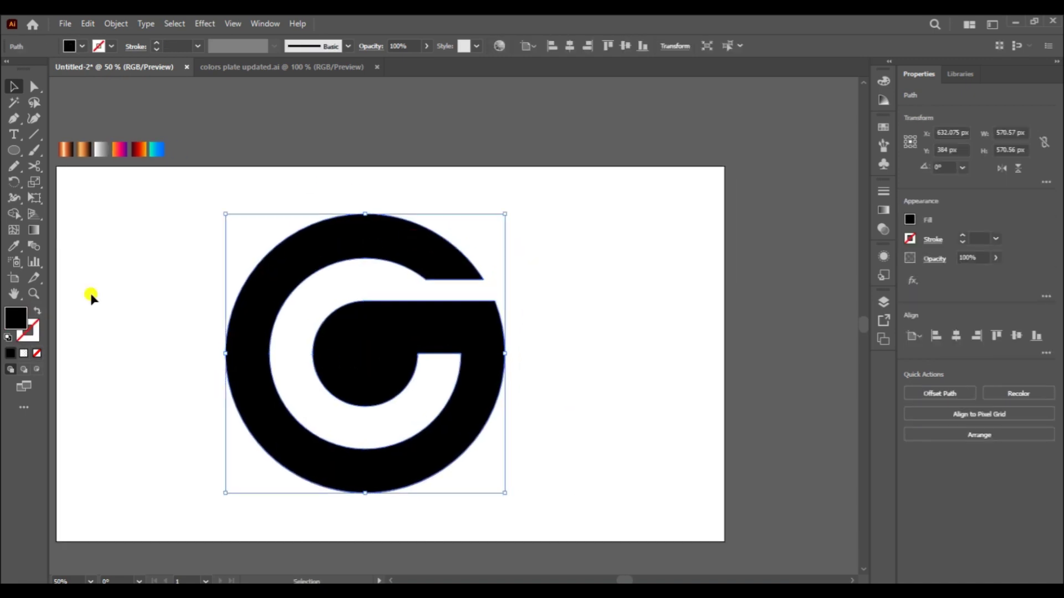
- Fill the G with grey, apply Extrude & Bevel, and rotate it nearly front-on
key(i)
click(244, 140)
click(12, 87)
click(204, 23)
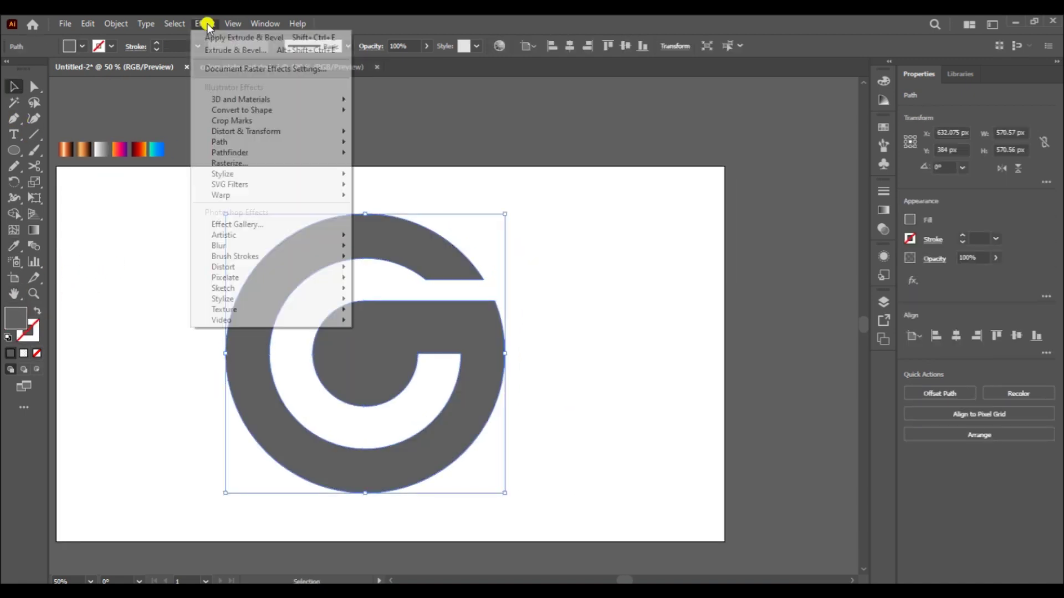
click(236, 37)
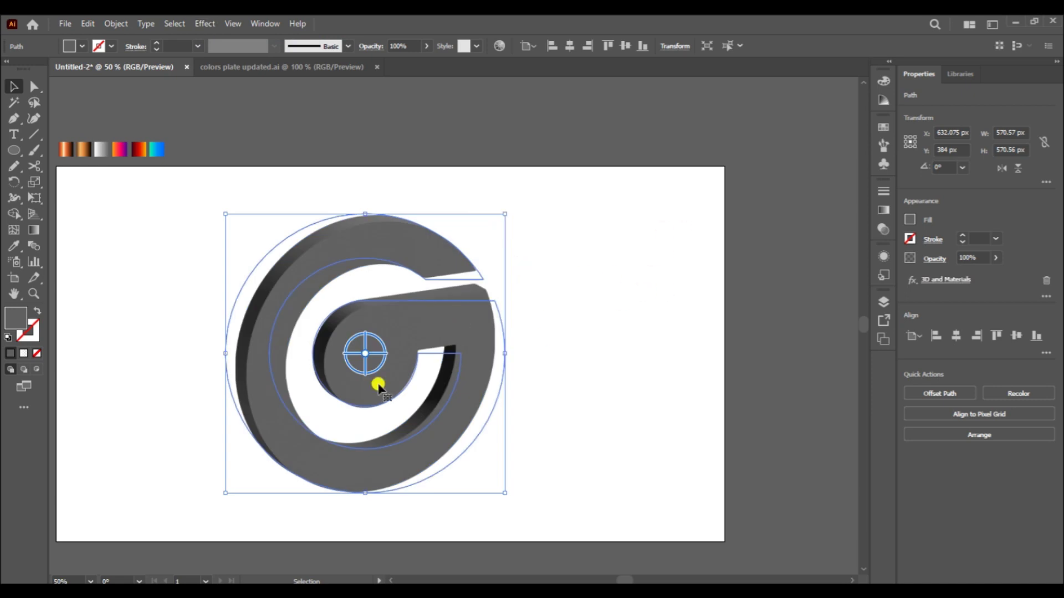
mouse_move(378, 388)
mouse_down()
mouse_move(357, 349)
mouse_move(368, 361)
mouse_move(380, 347)
mouse_move(356, 365)
mouse_up()
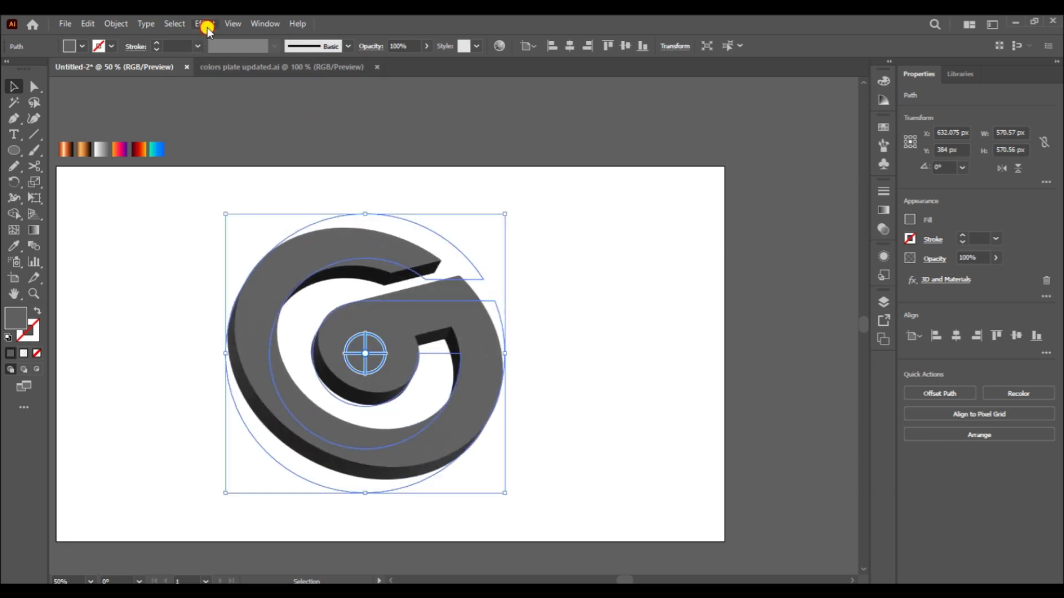
- Add a 3D and Materials effect, dismiss the warning, and open its settings from Appearance
click(204, 23)
click(410, 101)
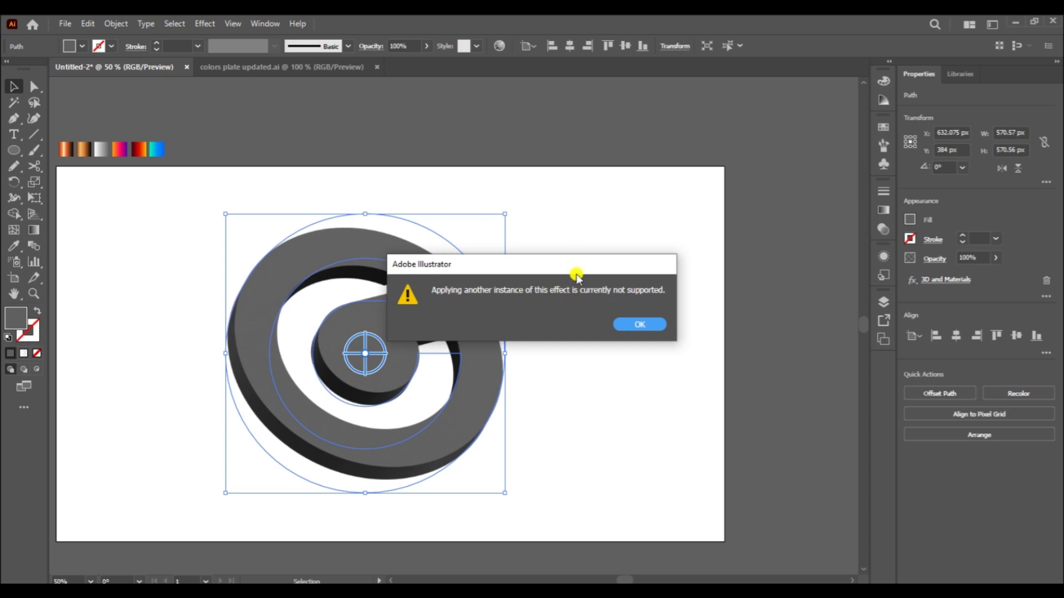
key(Return)
click(883, 259)
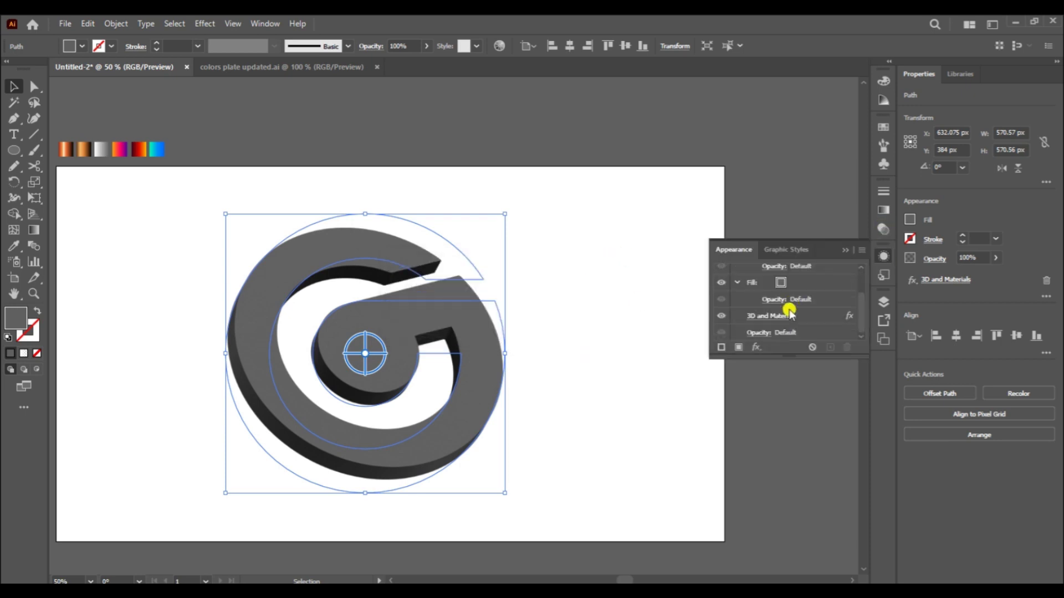
click(771, 316)
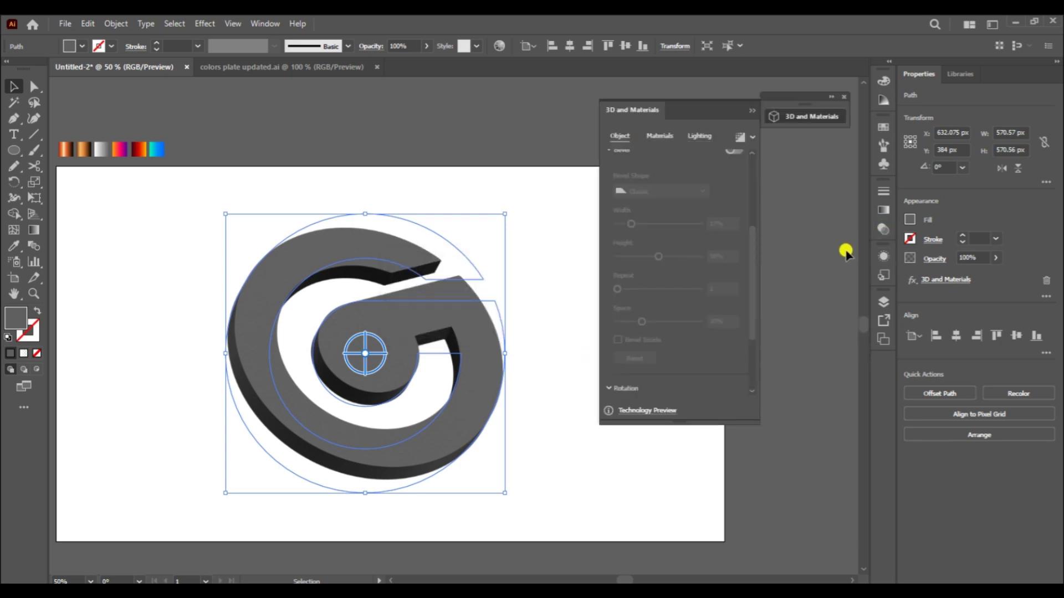
- Increase the G's extrusion depth to 2.5 in
click(544, 194)
click(458, 315)
scroll(676, 288, up, 5)
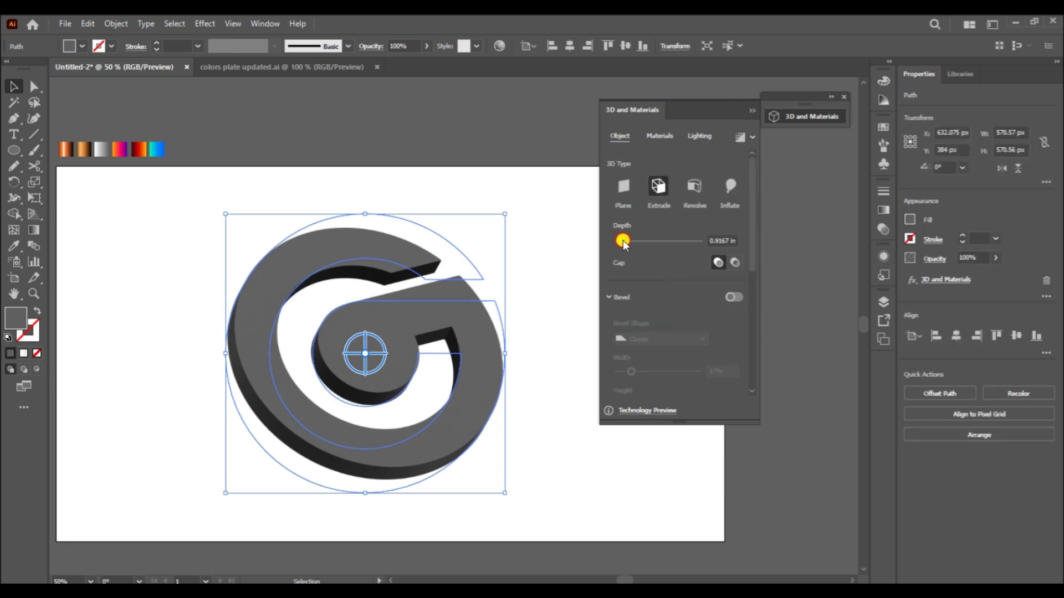
drag(623, 242, 626, 240)
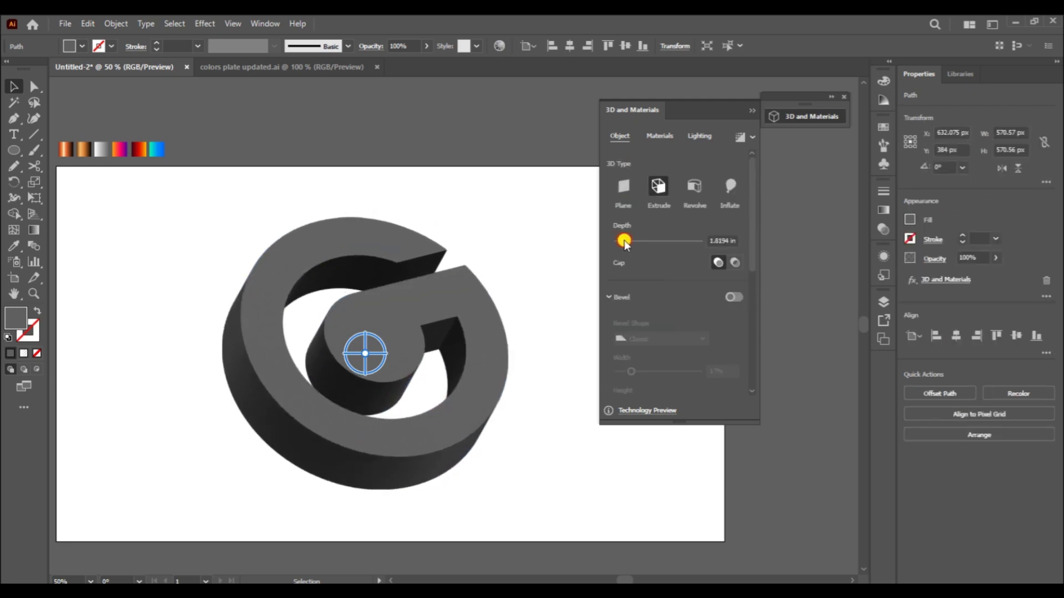
scroll(666, 330, down, 2)
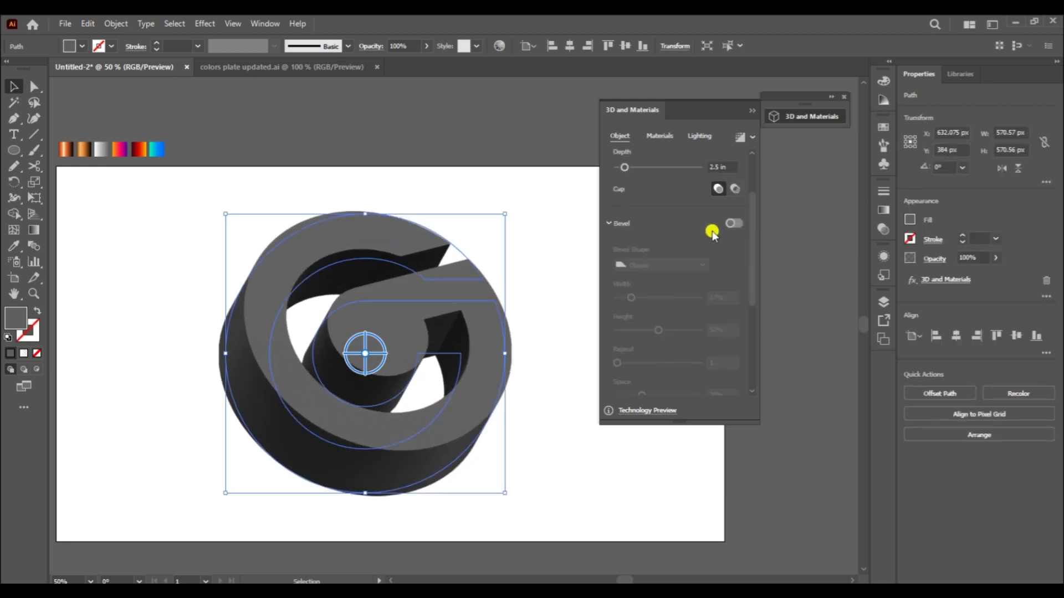
- Turn on a Classic bevel at 7% width and close the 3D and Materials panel
click(732, 224)
drag(659, 298, 624, 299)
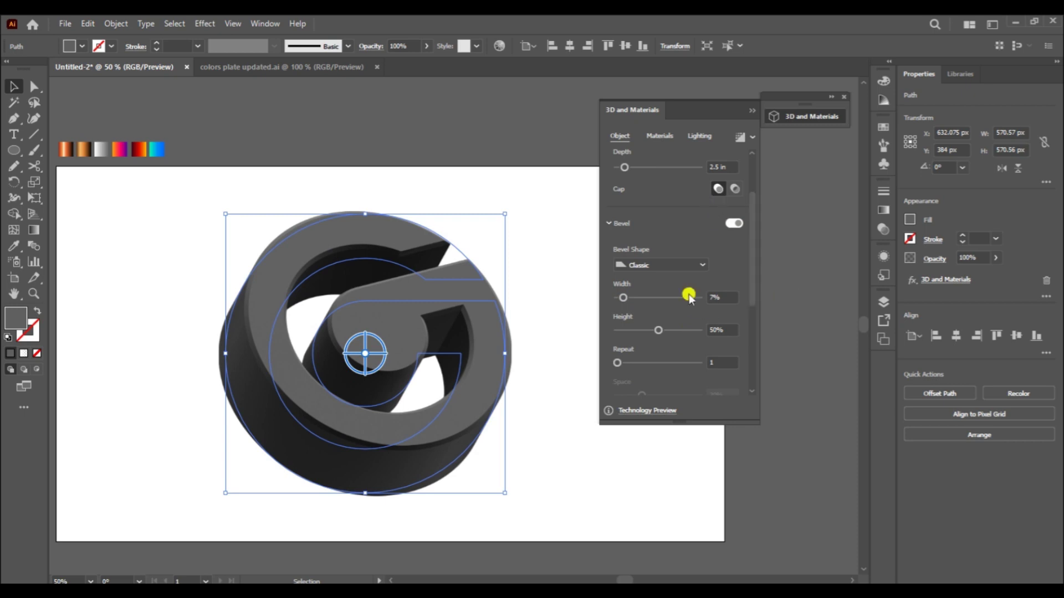
scroll(651, 377, down, 2)
scroll(707, 364, down, 3)
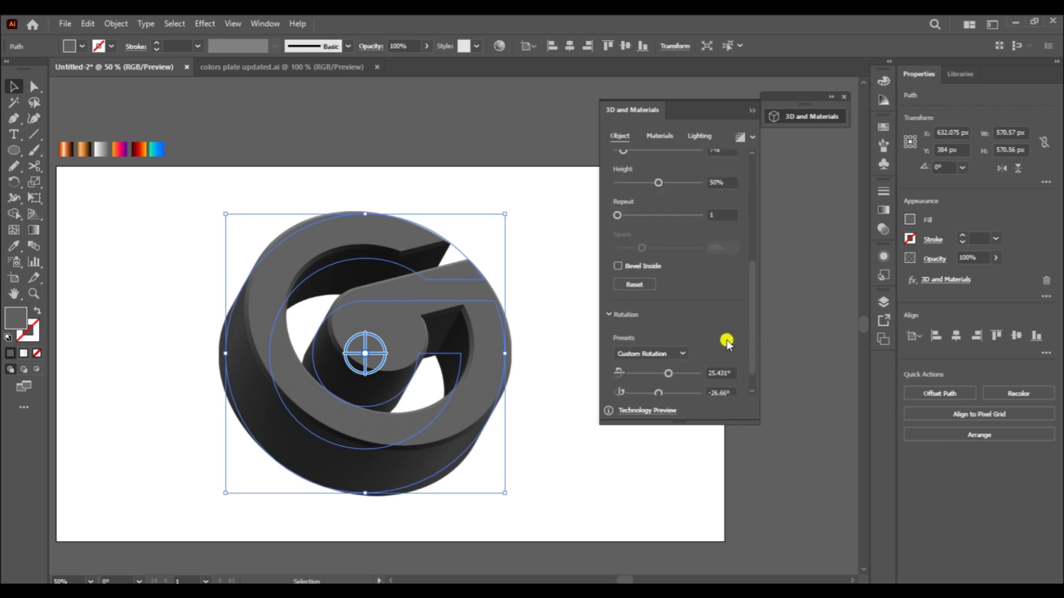
scroll(726, 340, down, 1)
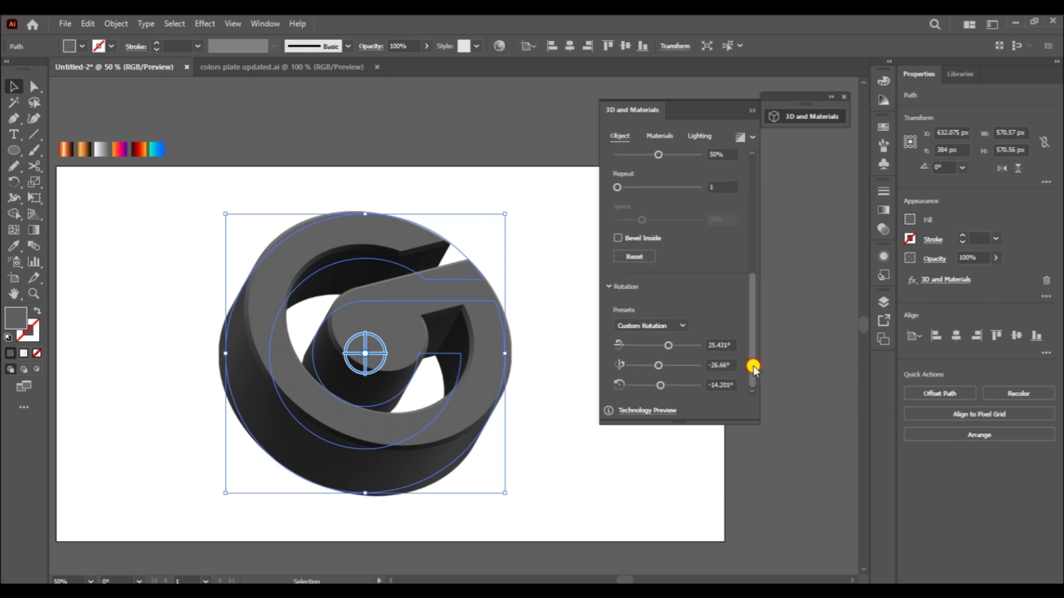
mouse_move(753, 366)
mouse_down()
mouse_move(750, 269)
mouse_move(765, 197)
mouse_up()
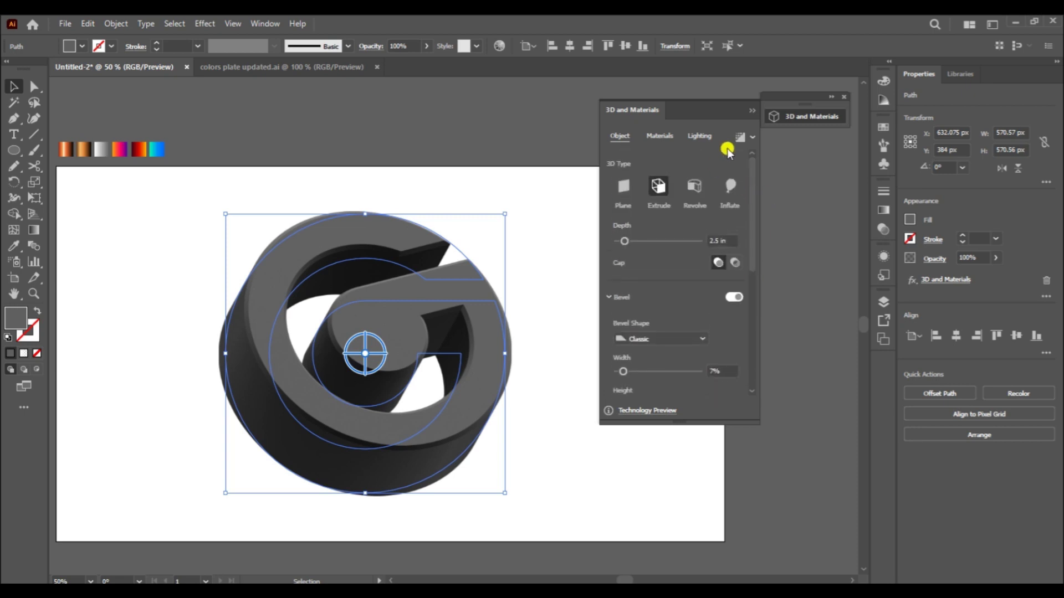
click(842, 97)
click(460, 149)
click(309, 219)
- Expand the 3D G's appearance, ungroup it, and move the ring piece right
click(115, 23)
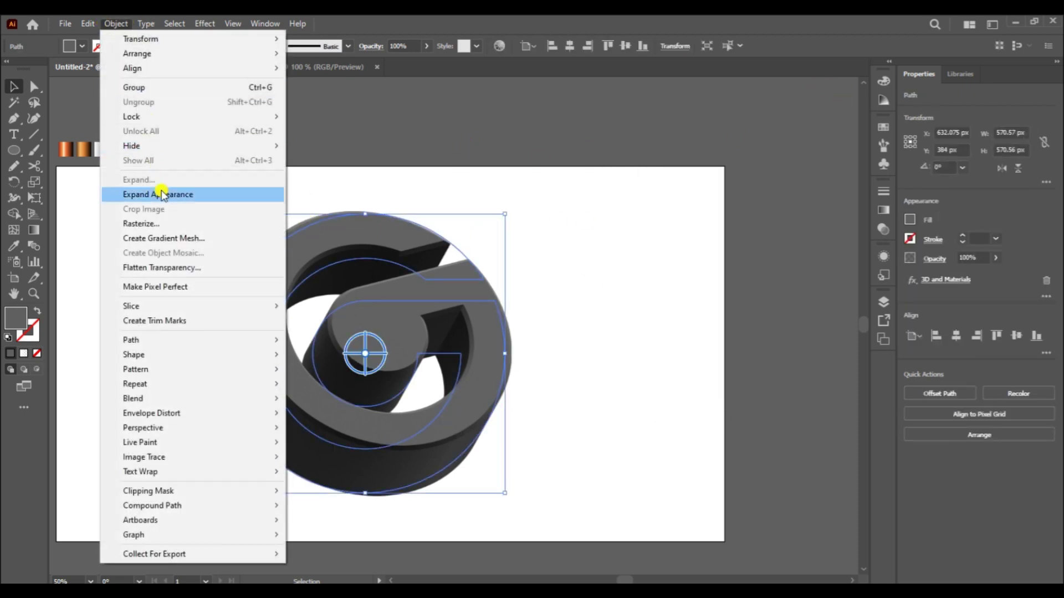
click(160, 192)
right_click(397, 417)
click(440, 312)
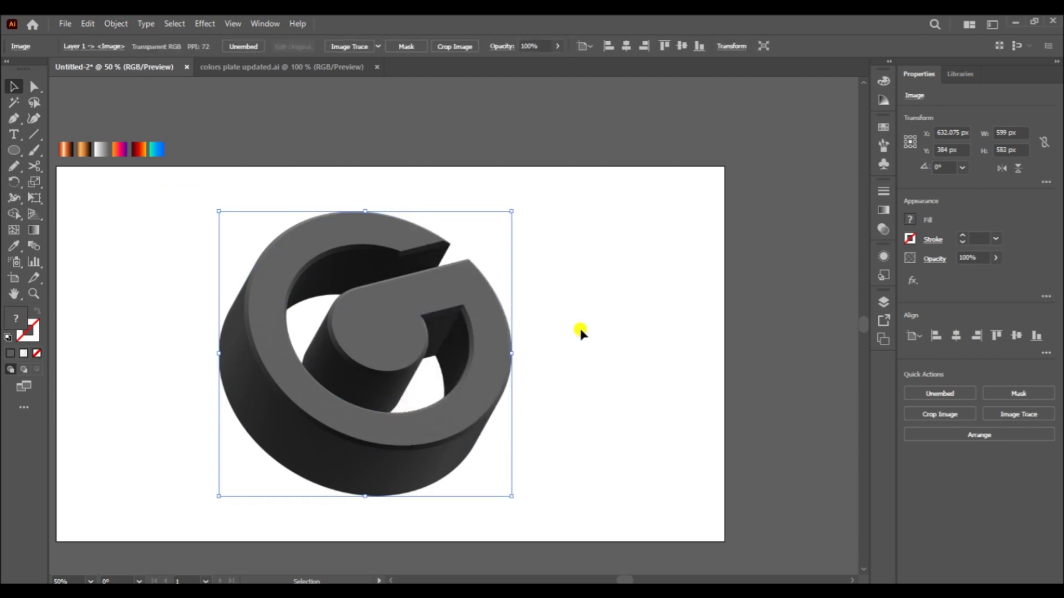
click(579, 331)
drag(467, 458, 576, 451)
right_click(478, 433)
- Undo the move, expansion and 3D effect back to the flat black G, then reselect it
key(ctrl+z)
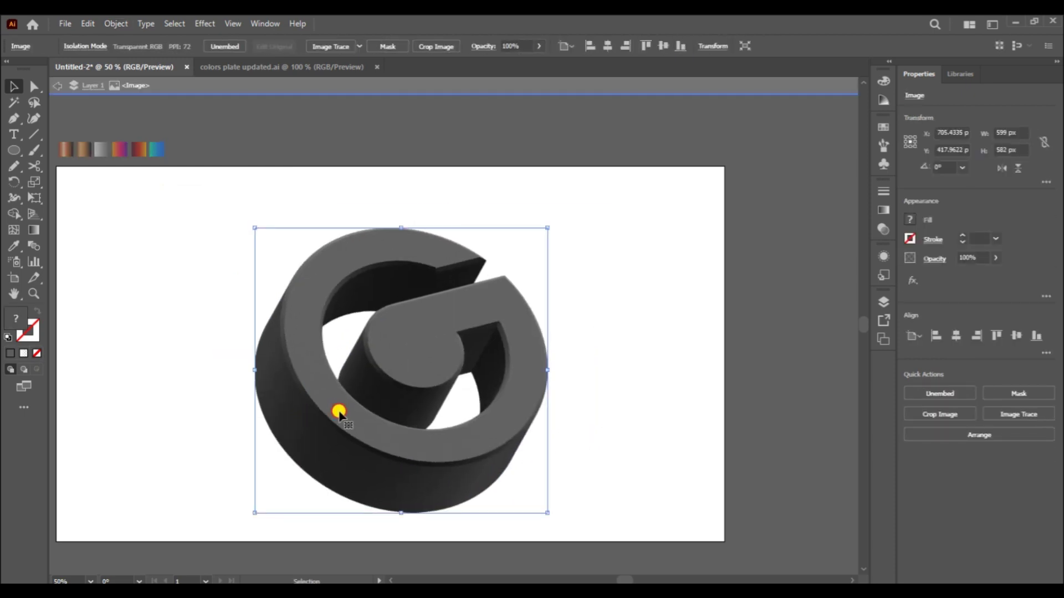
key(ctrl+z)
key(ctrl+z)
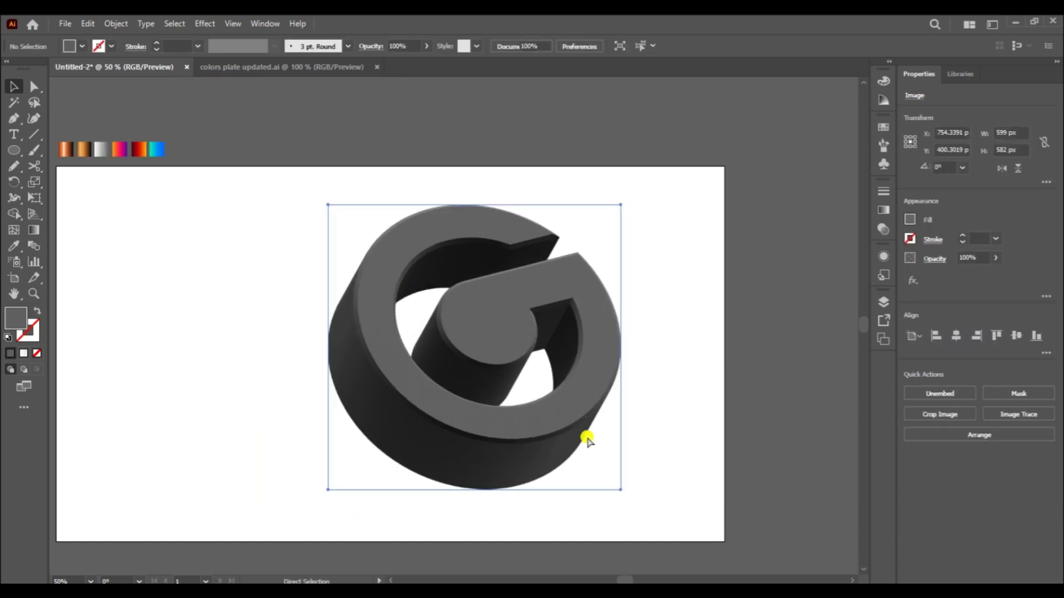
key(ctrl+z)
key(ctrl+z)
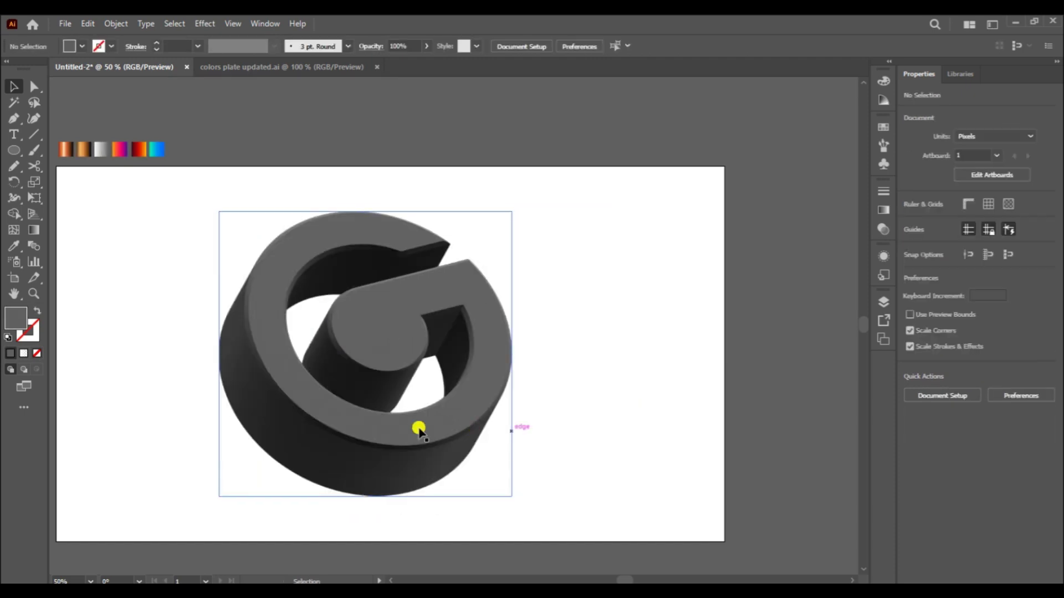
key(ctrl+z)
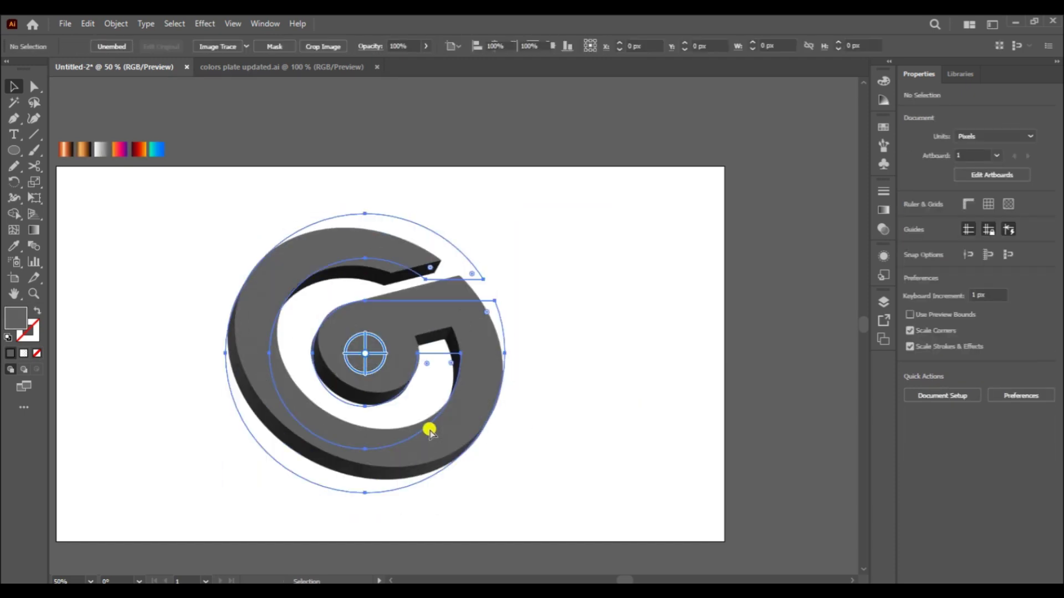
key(ctrl+z)
key(ctrl+z)
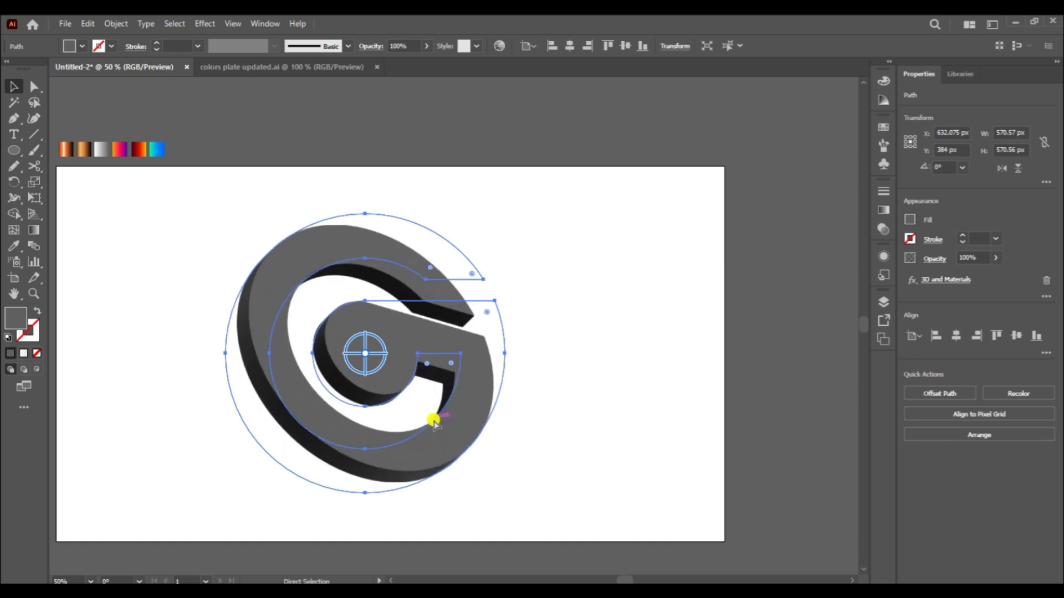
key(ctrl+z)
key(ctrl+z)
click(511, 368)
click(426, 289)
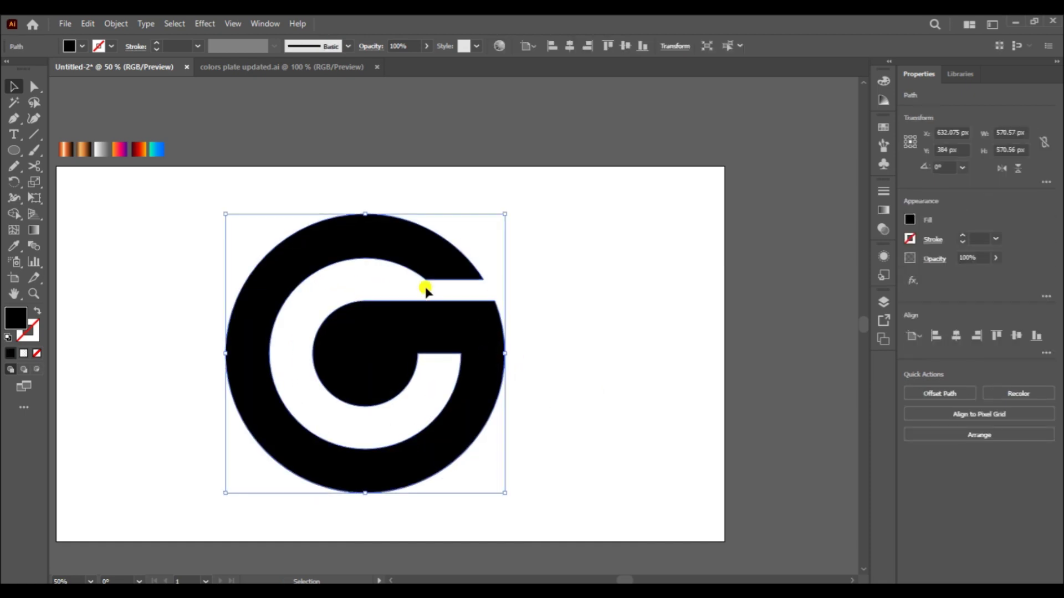
click(204, 23)
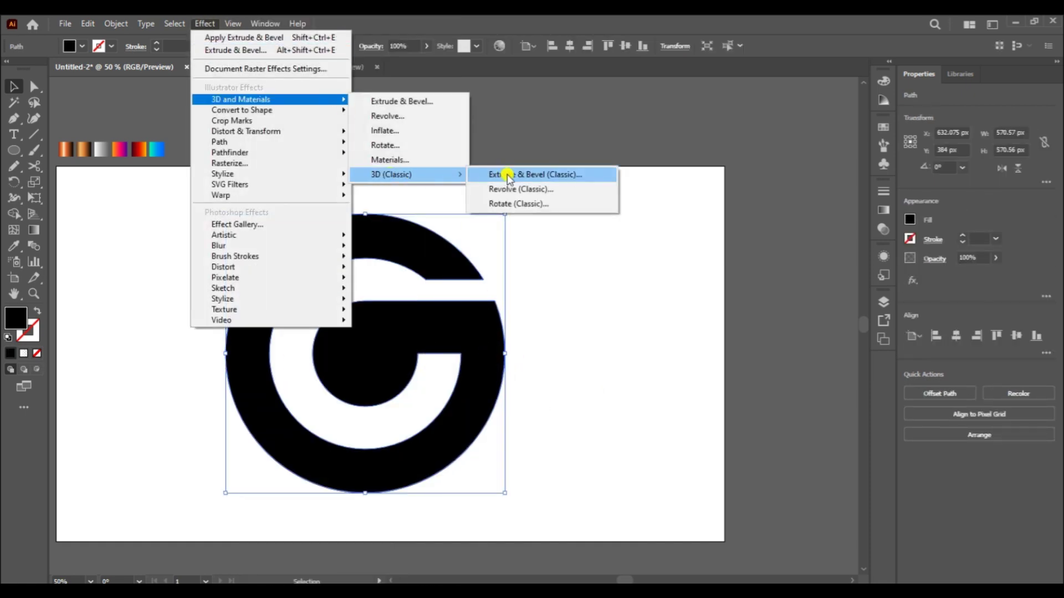
- Apply Extrude & Bevel (Classic) once, remove that attempt, and reopen the Classic options
click(511, 175)
drag(527, 188, 717, 136)
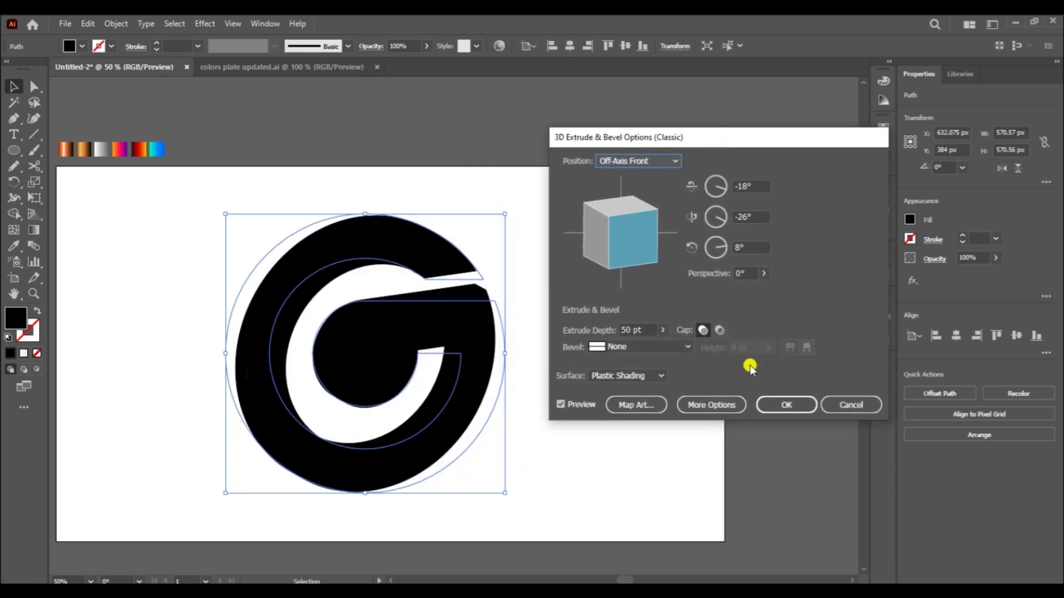
click(789, 404)
key(i)
click(819, 413)
click(204, 23)
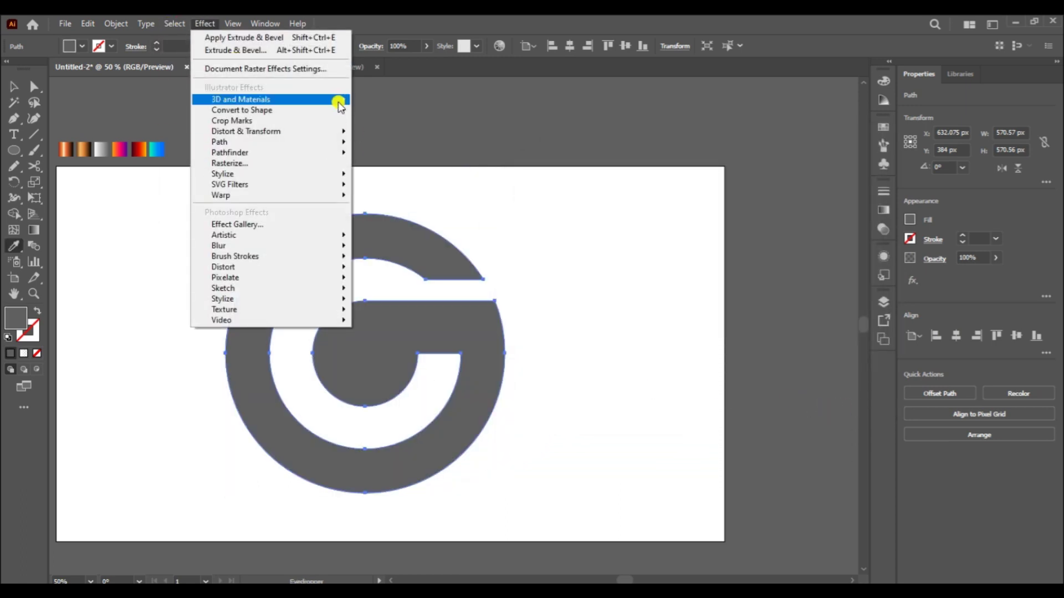
click(510, 175)
- Set a custom 39°/-19° rotation, 133 pt extrude depth, and a Classic bevel
mouse_move(601, 222)
mouse_down()
mouse_move(630, 201)
mouse_move(617, 217)
mouse_up()
click(663, 330)
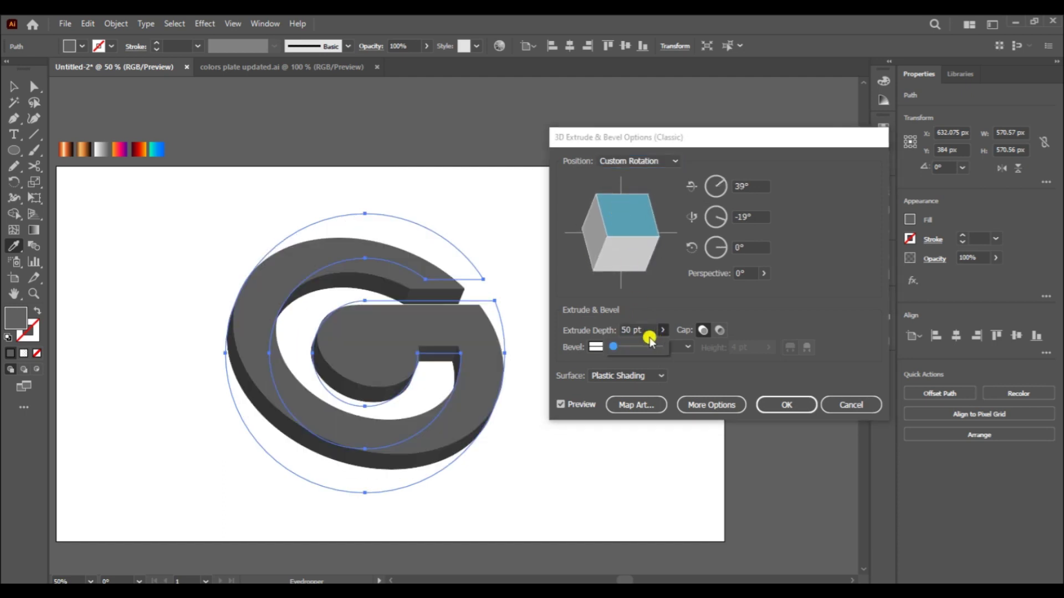
drag(619, 347, 614, 347)
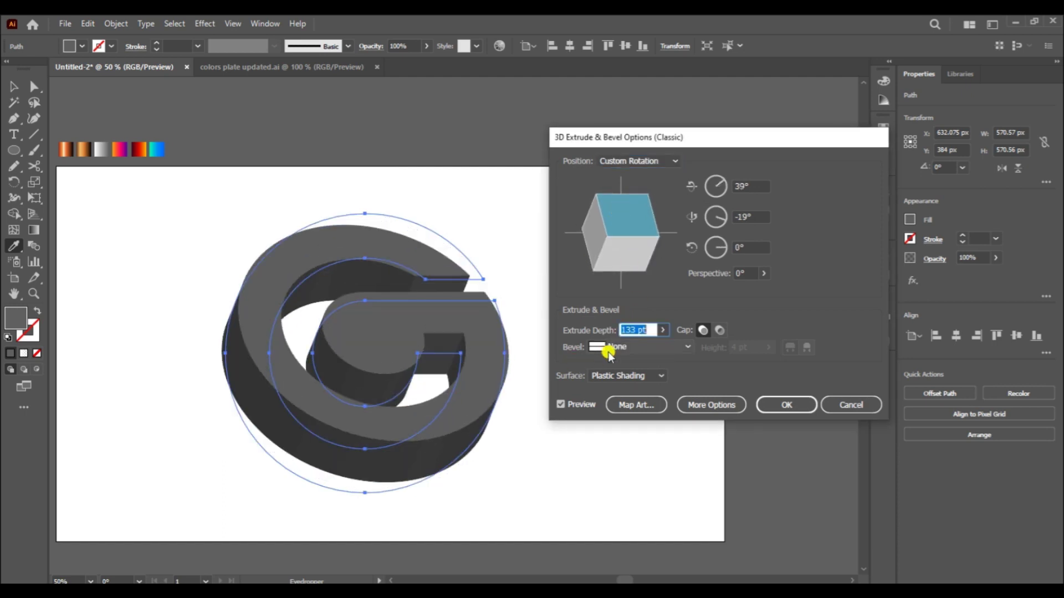
click(621, 347)
click(630, 375)
text(1)
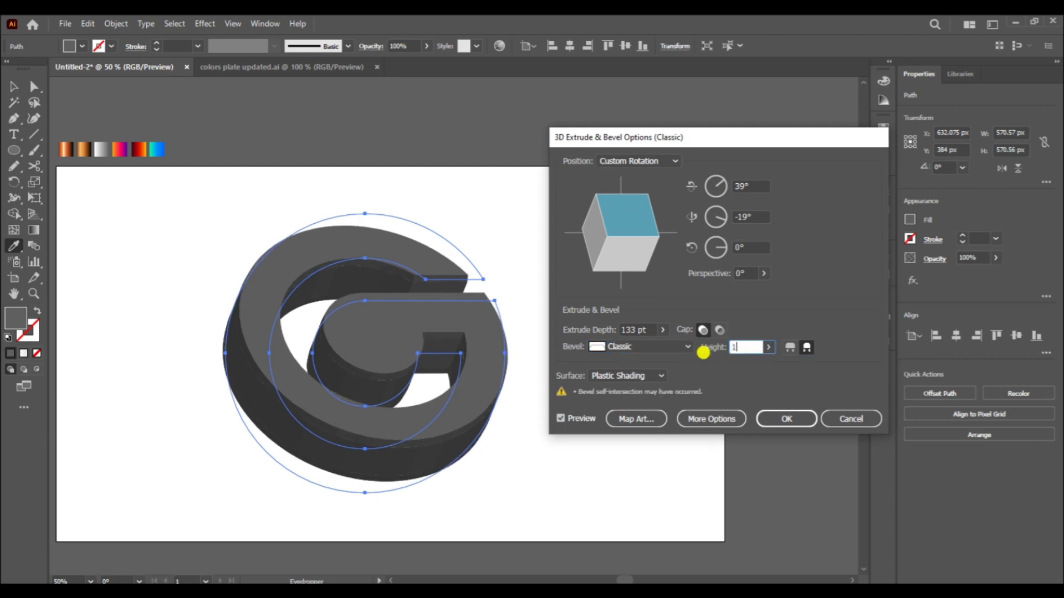
key(Tab)
- Keep the Classic bevel at 11 pt height, set perspective to 36°, and apply the extrusion
click(673, 348)
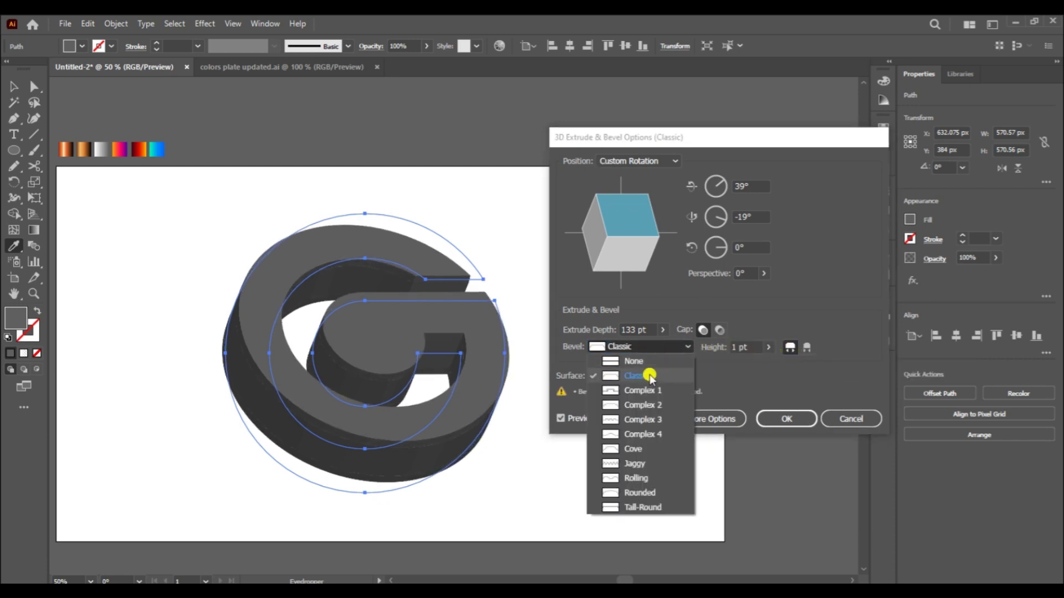
click(641, 402)
click(640, 348)
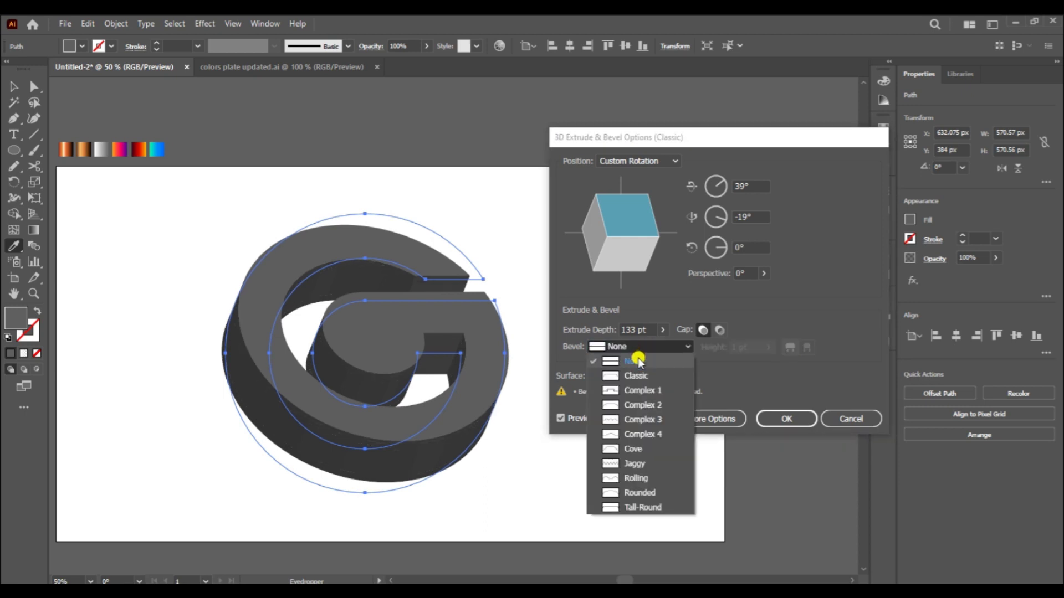
click(637, 368)
click(768, 347)
drag(721, 364, 721, 365)
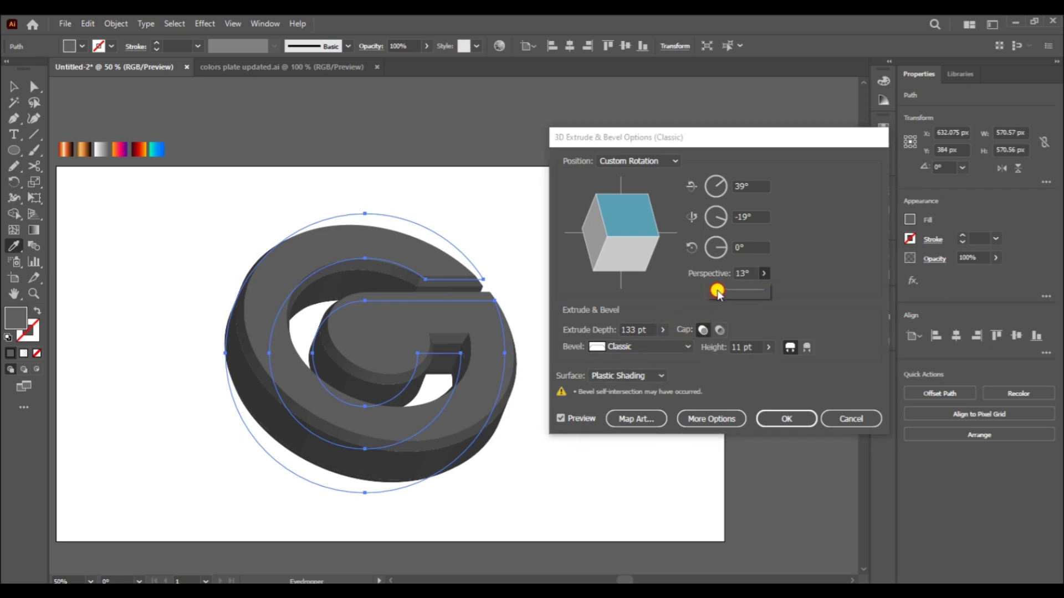
drag(724, 290, 733, 291)
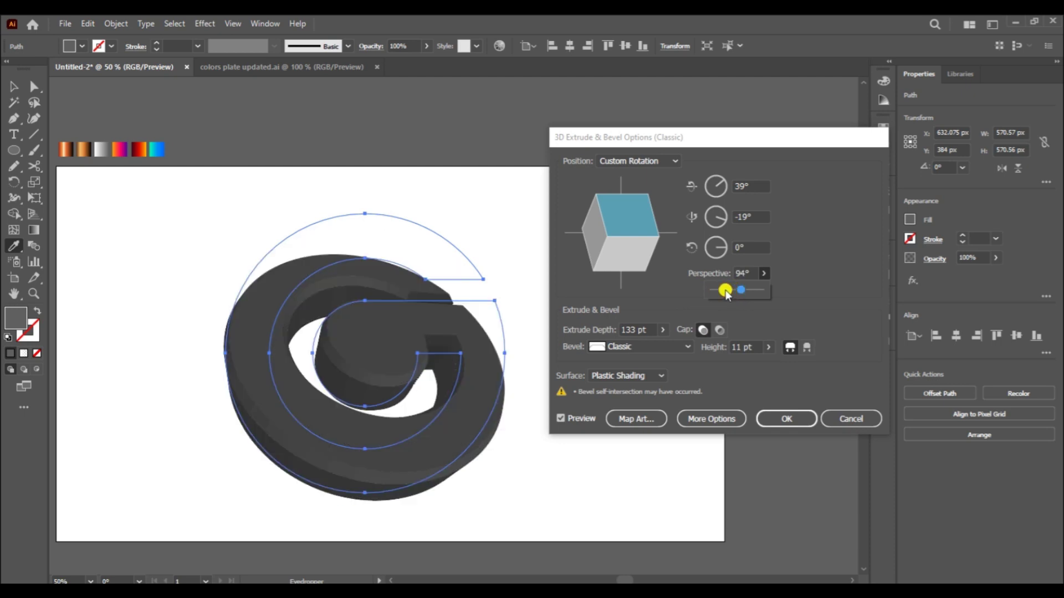
click(725, 293)
click(783, 416)
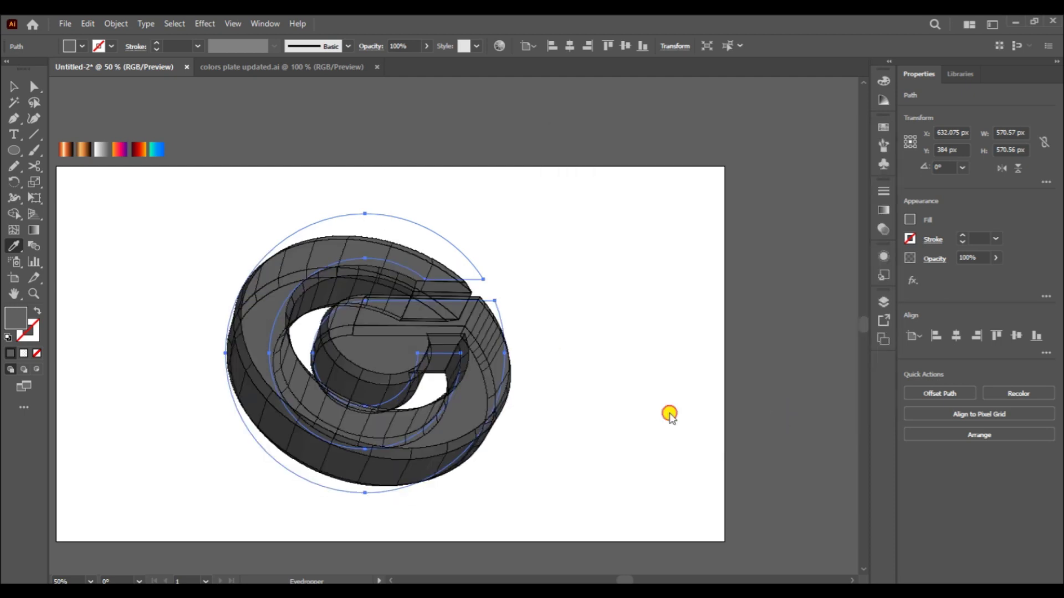
key(v)
click(610, 348)
- Expand the extruded G's appearance and ungroup its parts twice
click(483, 388)
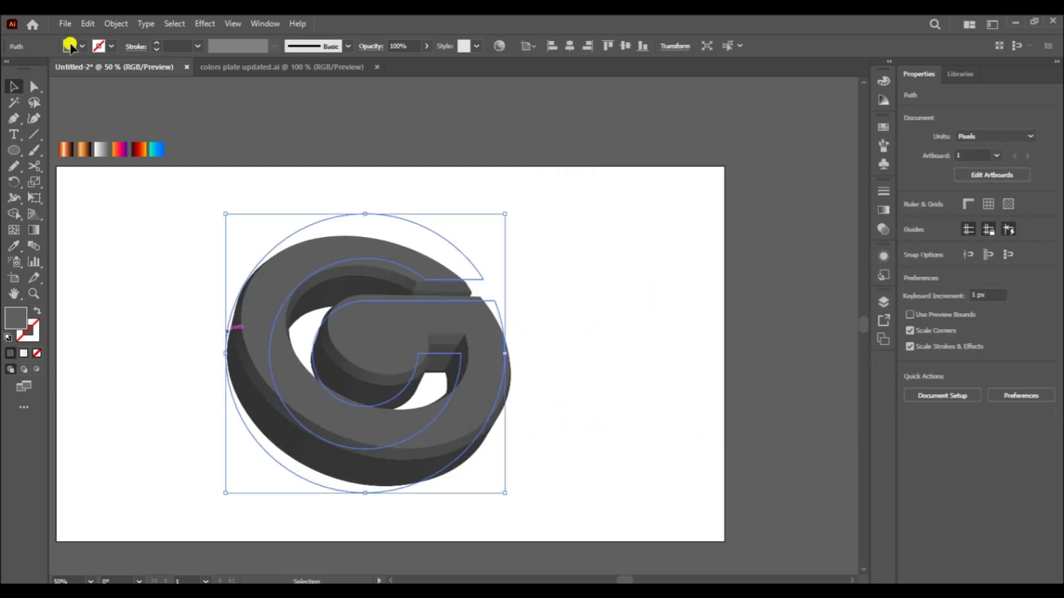
click(115, 23)
click(147, 193)
right_click(281, 312)
right_click(261, 346)
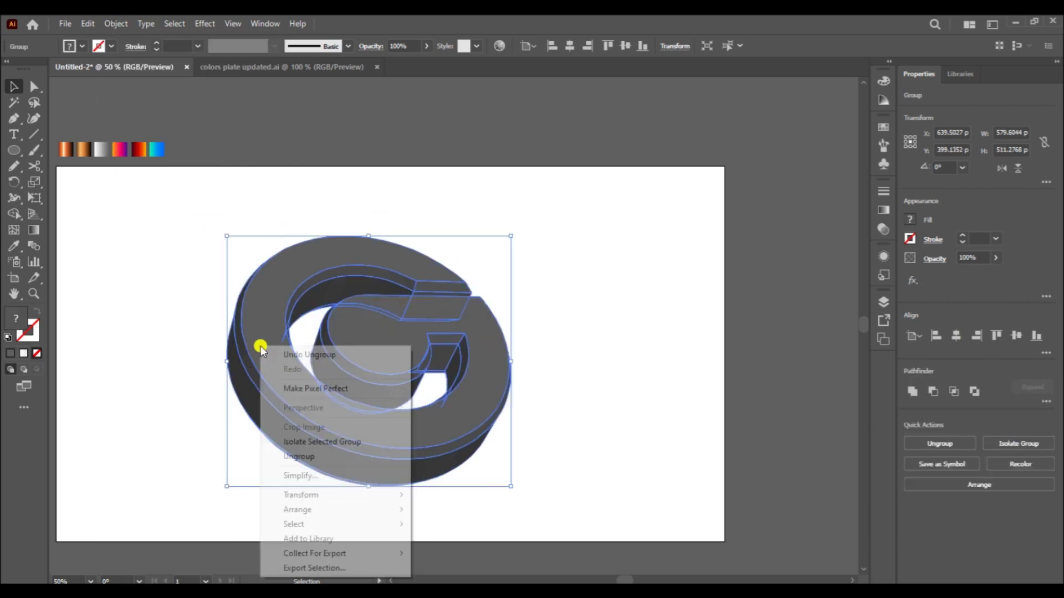
click(294, 450)
right_click(285, 357)
click(328, 476)
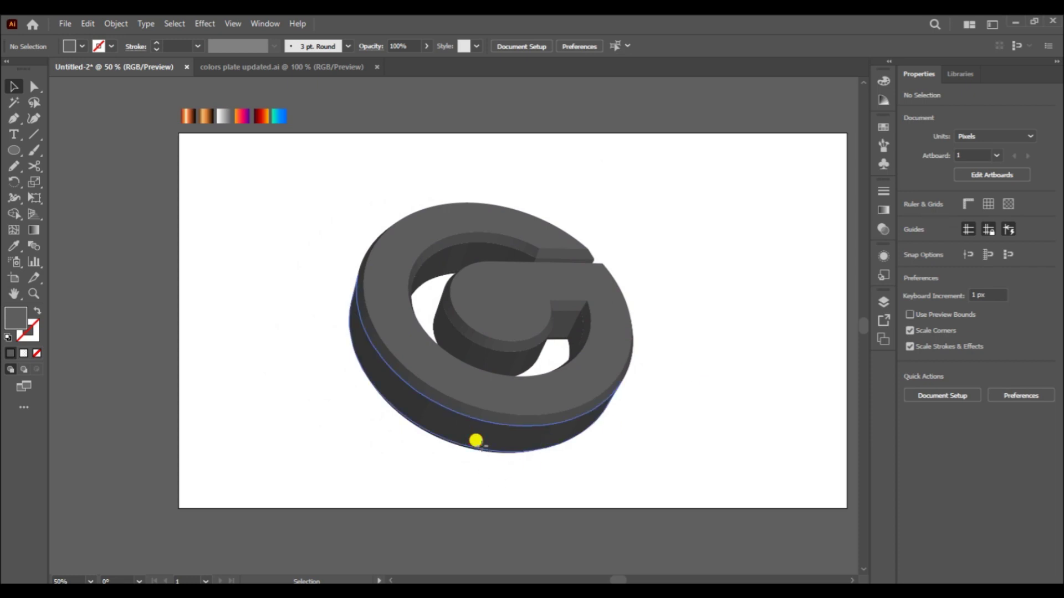
- Eyedropper the blue-to-teal gradient onto the G's top face and run it diagonally
click(477, 443)
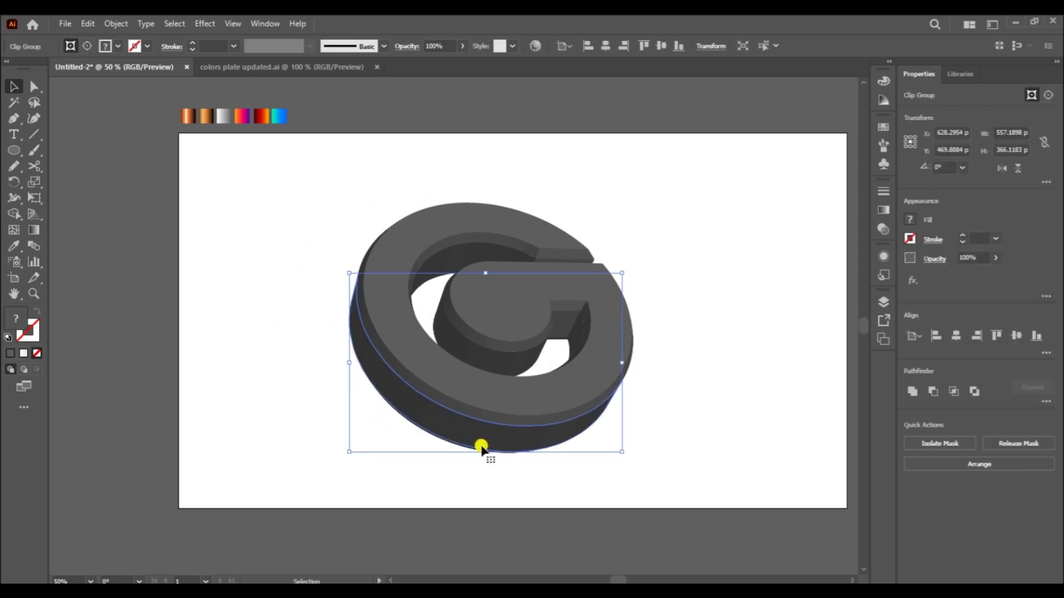
click(425, 386)
click(14, 246)
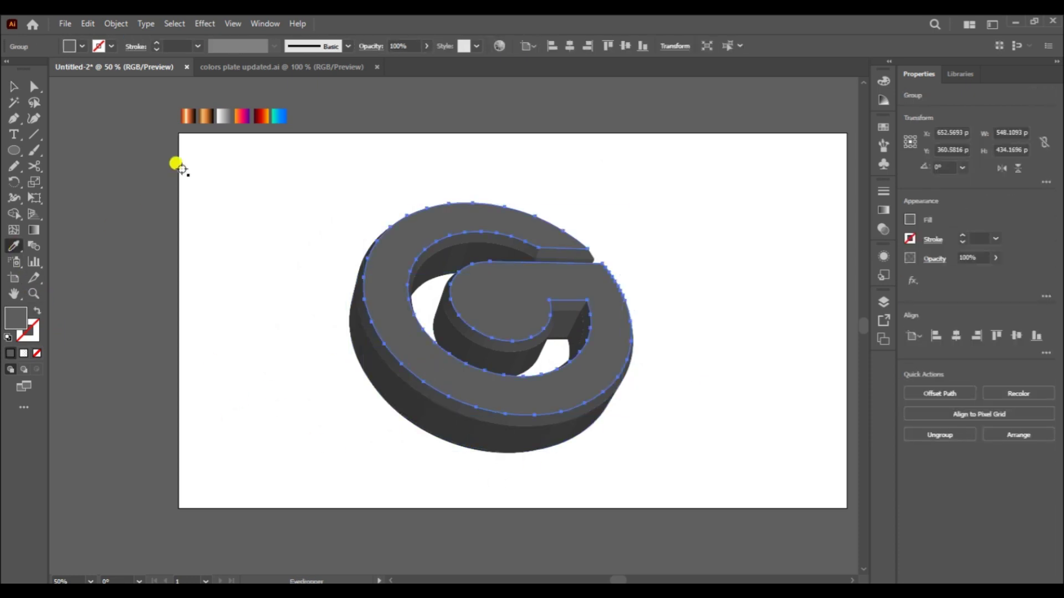
click(278, 116)
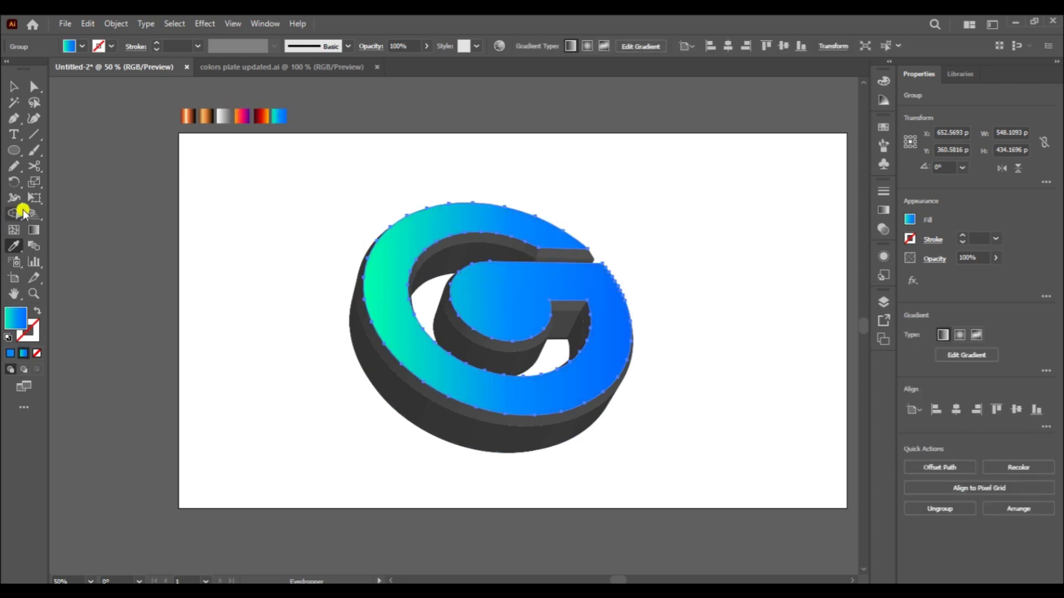
click(34, 229)
drag(616, 174, 387, 435)
- Apply the blue gradient to the G's front piece after nudging and restoring it
key(v)
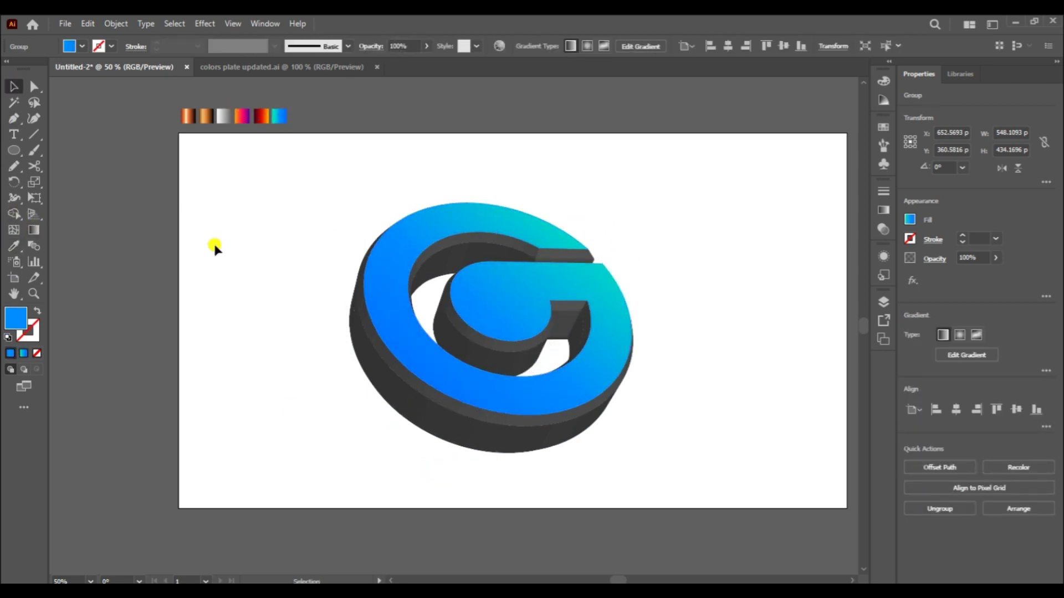
click(215, 247)
drag(373, 339, 348, 365)
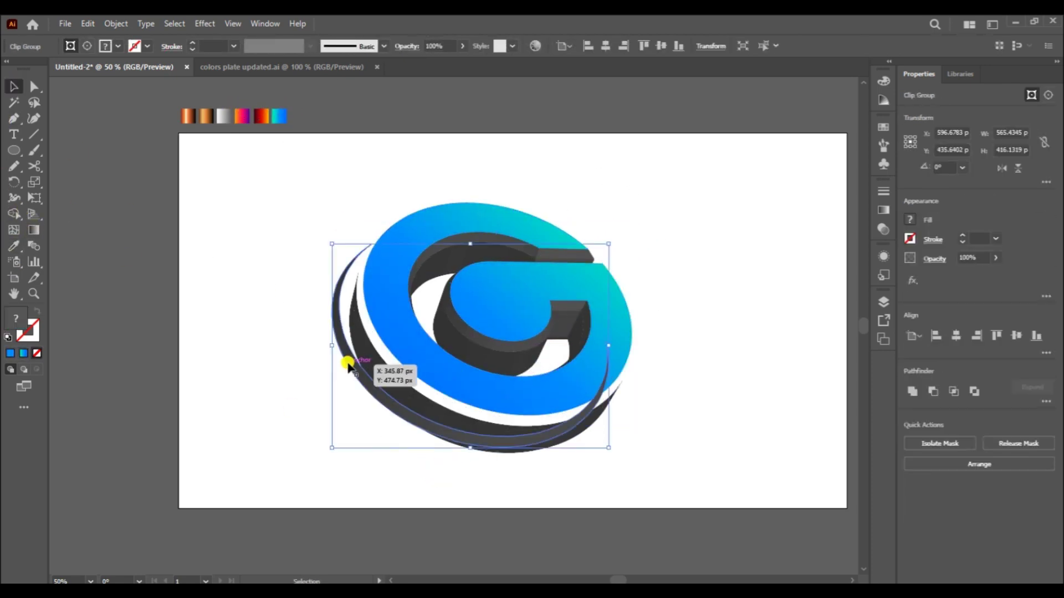
key(ctrl+z)
click(14, 246)
click(279, 116)
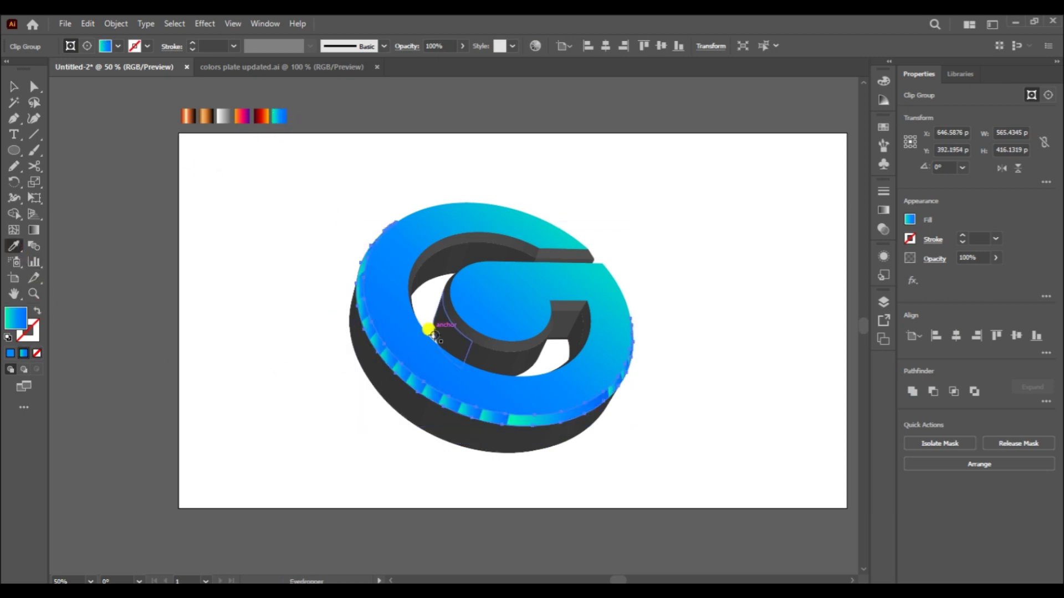
- Re-angle the face gradient to run from lower right to upper left
key(g)
drag(392, 281, 532, 427)
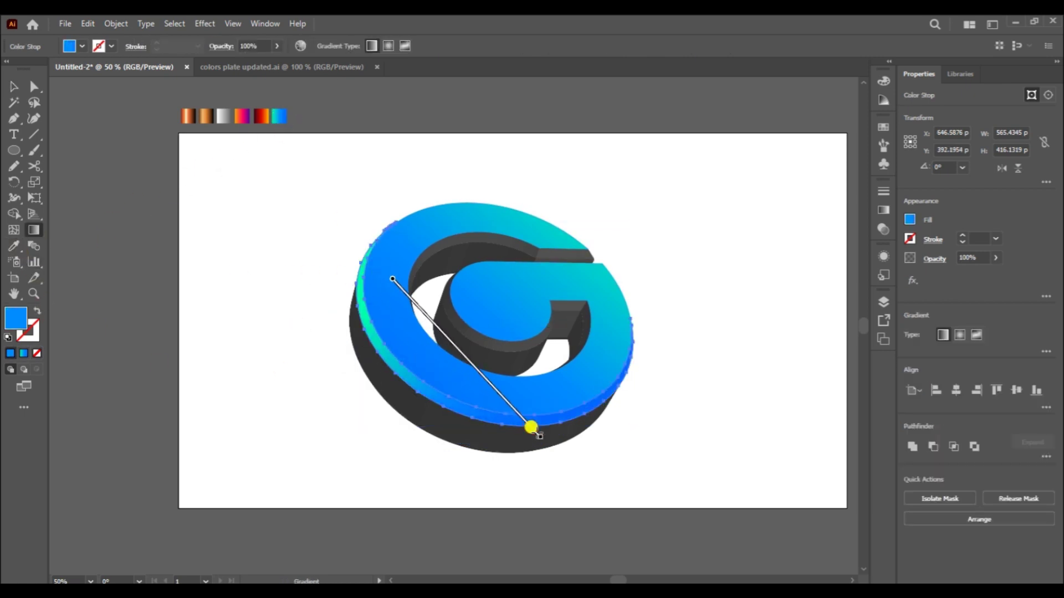
drag(641, 430, 316, 159)
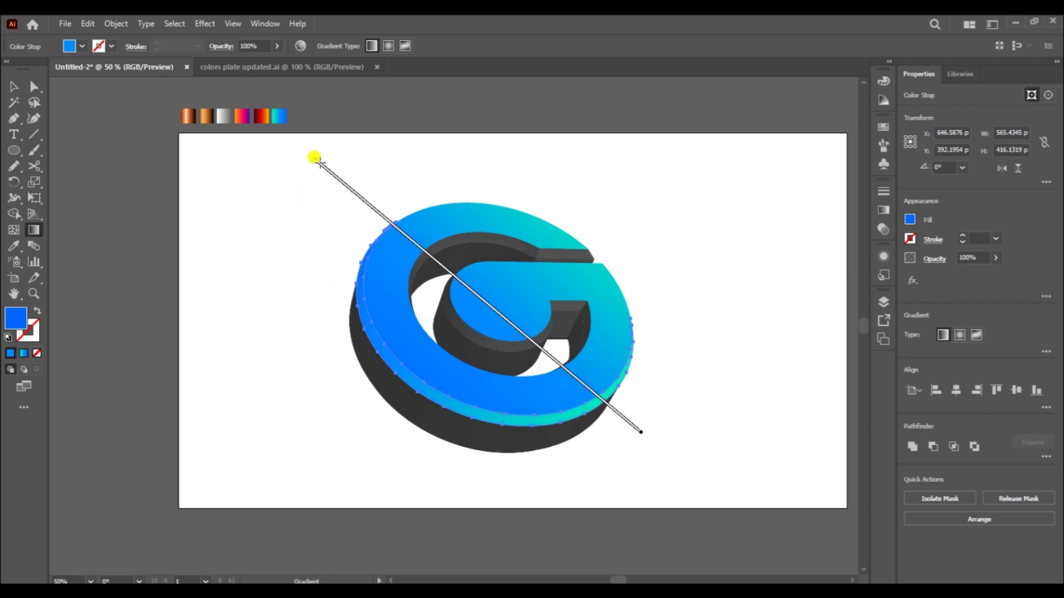
drag(660, 487, 416, 142)
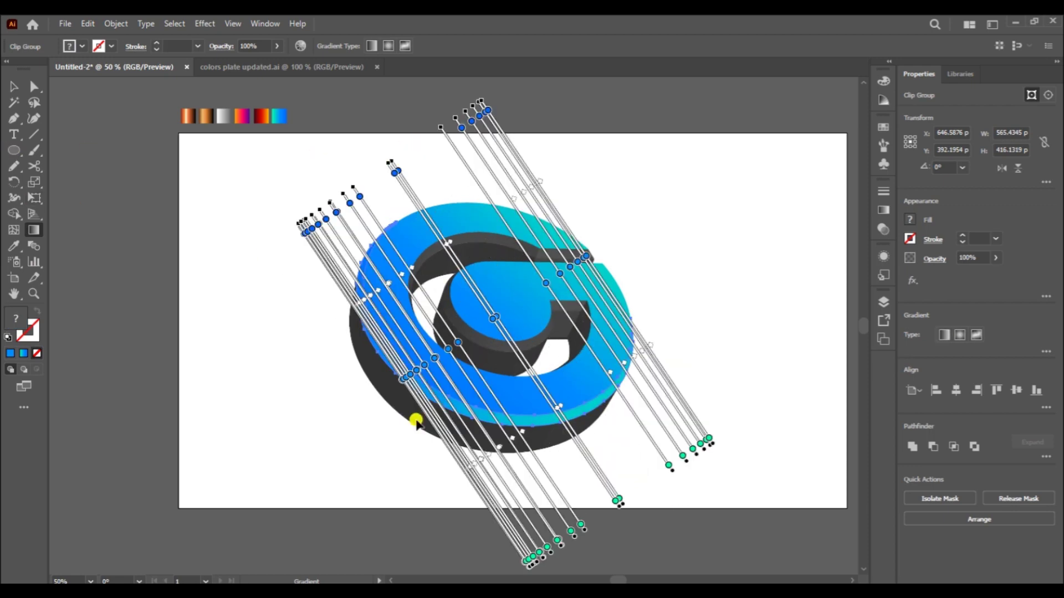
mouse_move(407, 484)
mouse_down()
mouse_move(472, 275)
mouse_move(482, 178)
mouse_up()
drag(570, 487, 418, 124)
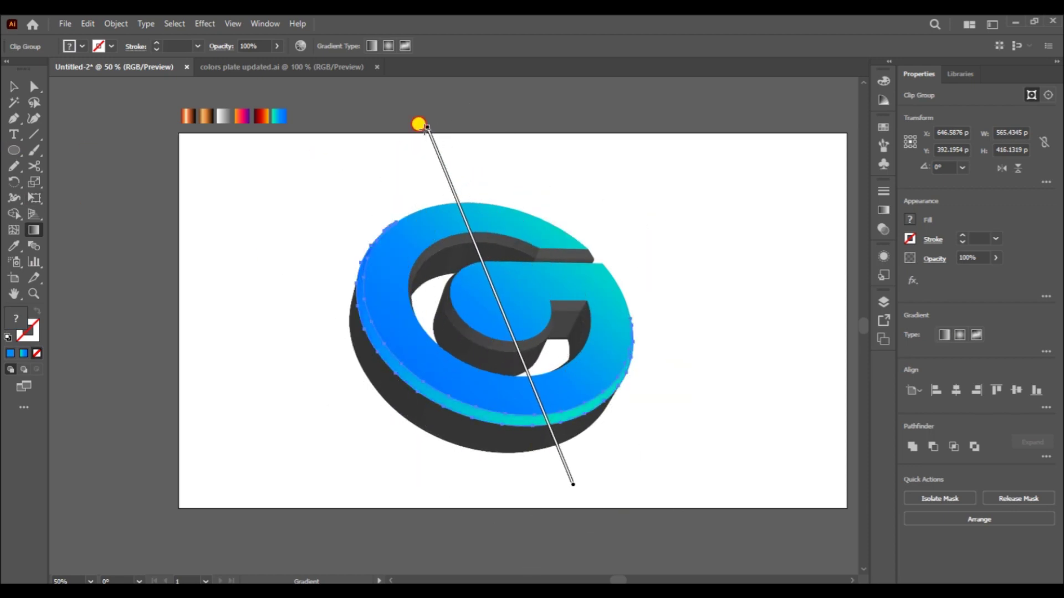
click(14, 86)
click(333, 428)
- Eyedropper the copper gradient onto the G's extruded side and angle it dark-left to pale-right
click(472, 442)
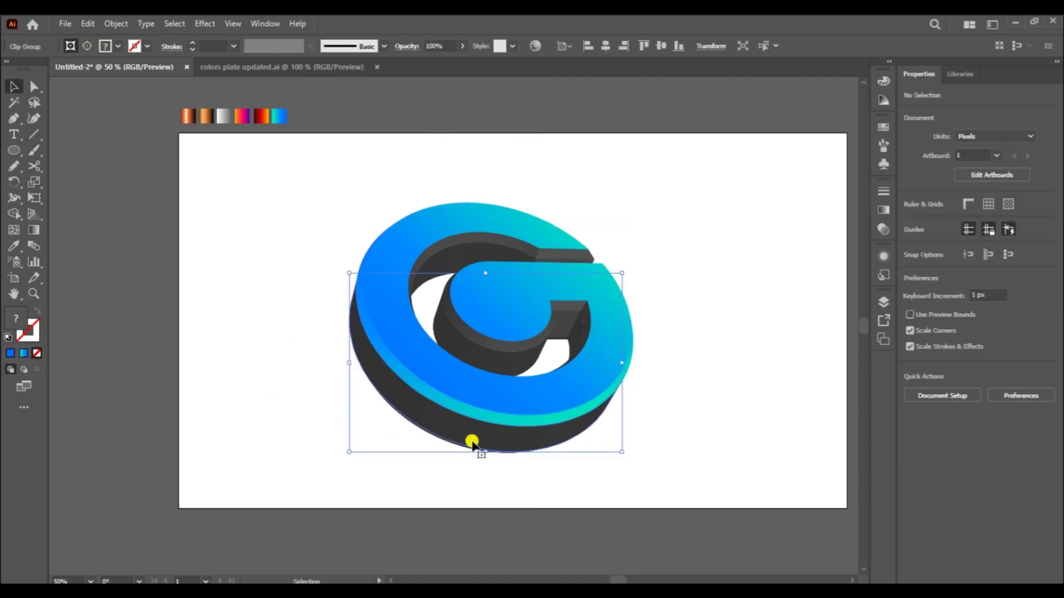
click(18, 244)
click(188, 115)
key(g)
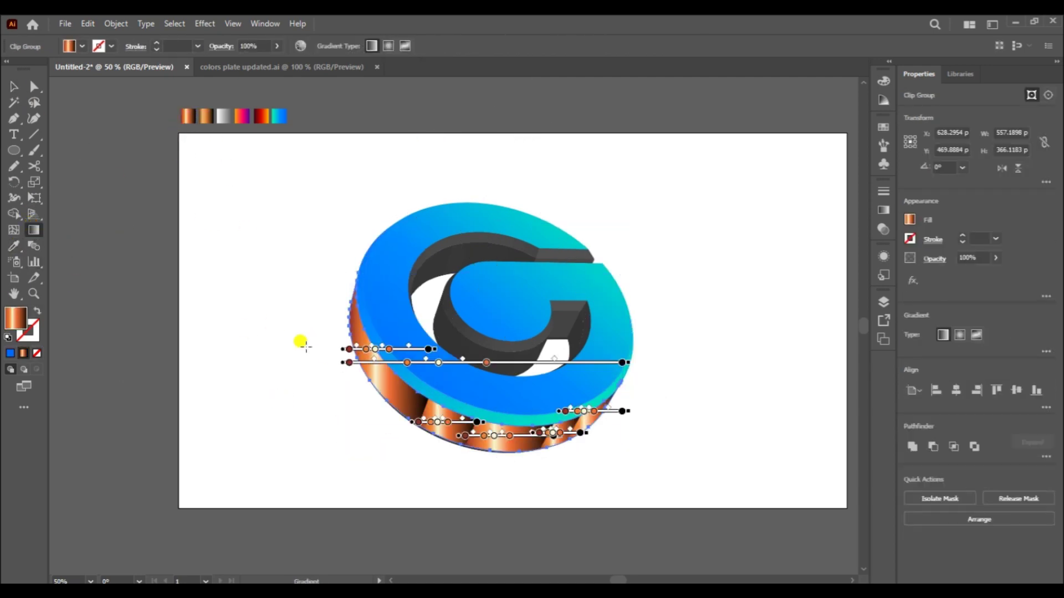
mouse_move(325, 308)
mouse_down()
mouse_move(581, 427)
mouse_move(632, 398)
mouse_move(321, 383)
mouse_up()
drag(483, 438, 654, 396)
drag(712, 360, 353, 455)
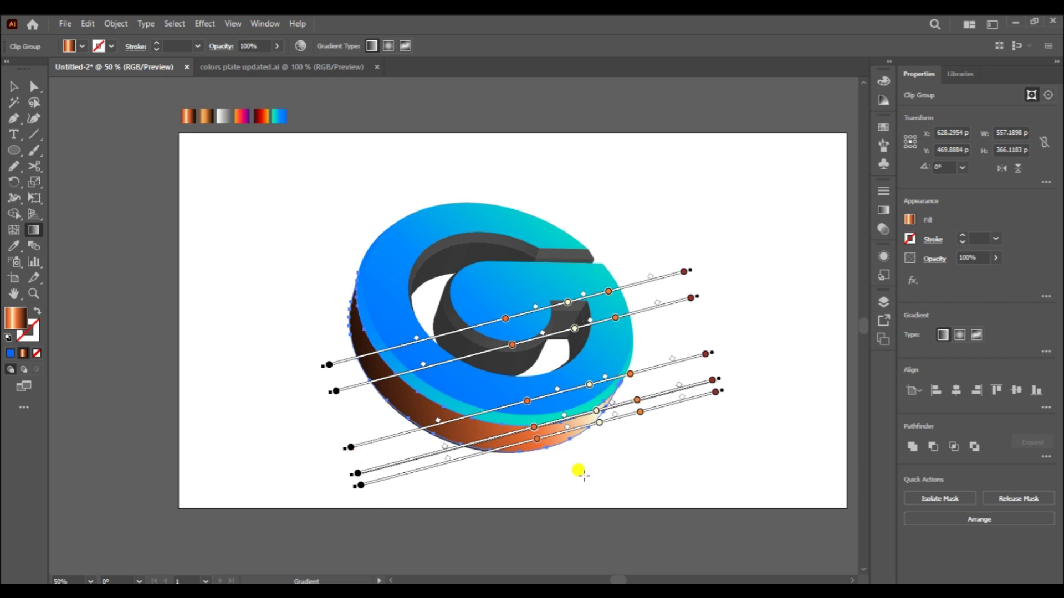
key(v)
click(466, 480)
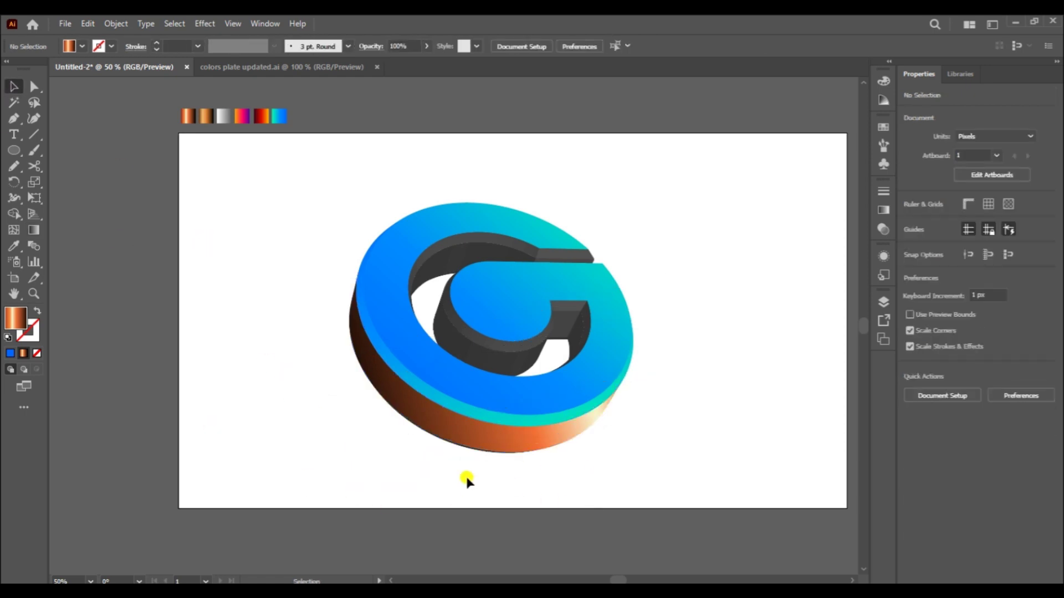
scroll(465, 480, up, 3)
click(482, 410)
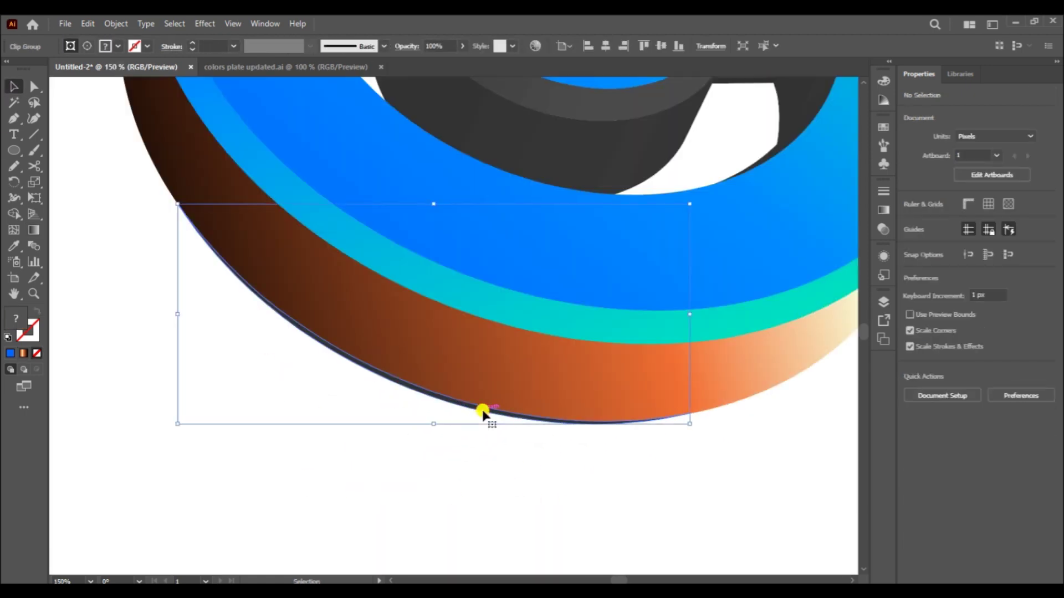
- Fit the artboard in view, select the G's blue front face, and drag a first gradient across it
click(437, 454)
key(ctrl+0)
drag(387, 395, 385, 399)
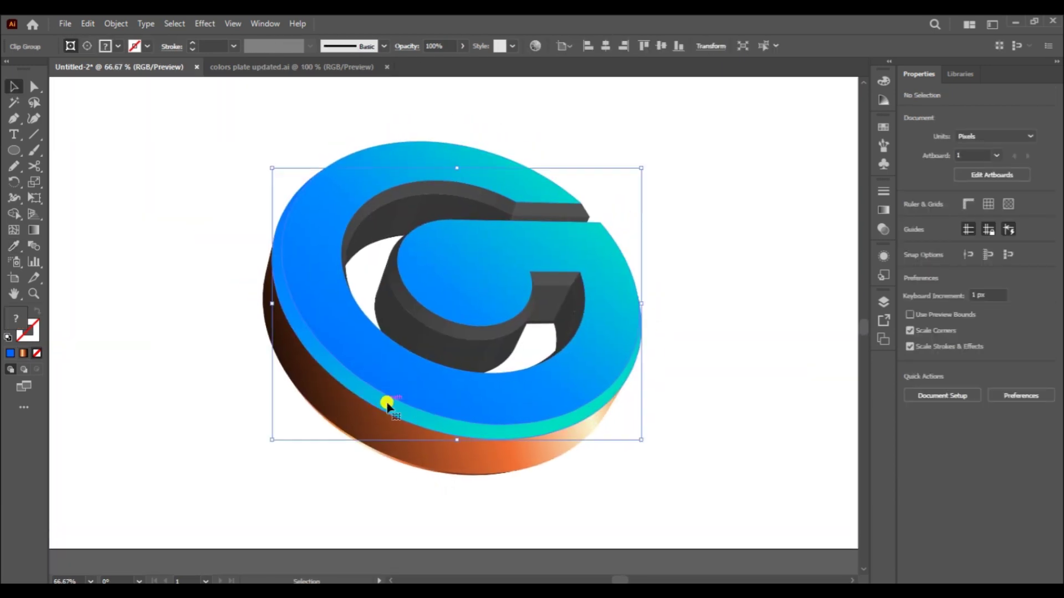
key(i)
key(g)
mouse_move(634, 496)
mouse_down()
mouse_move(200, 249)
mouse_move(209, 294)
mouse_up()
key(v)
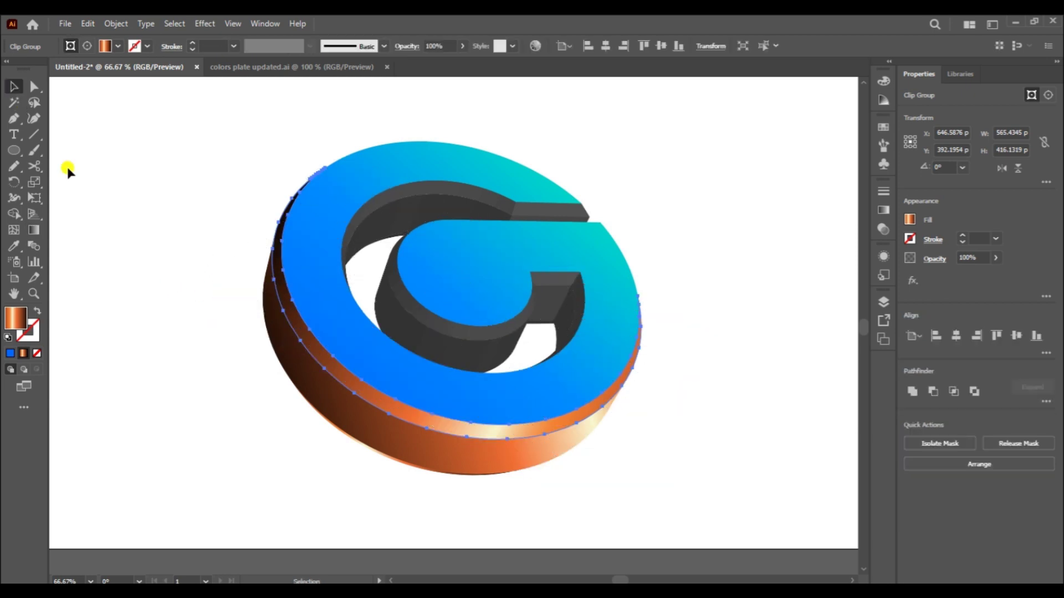
- Eyedropper the copper gradient onto the front face, angled from top right to lower left
click(66, 166)
click(353, 355)
key(i)
click(418, 473)
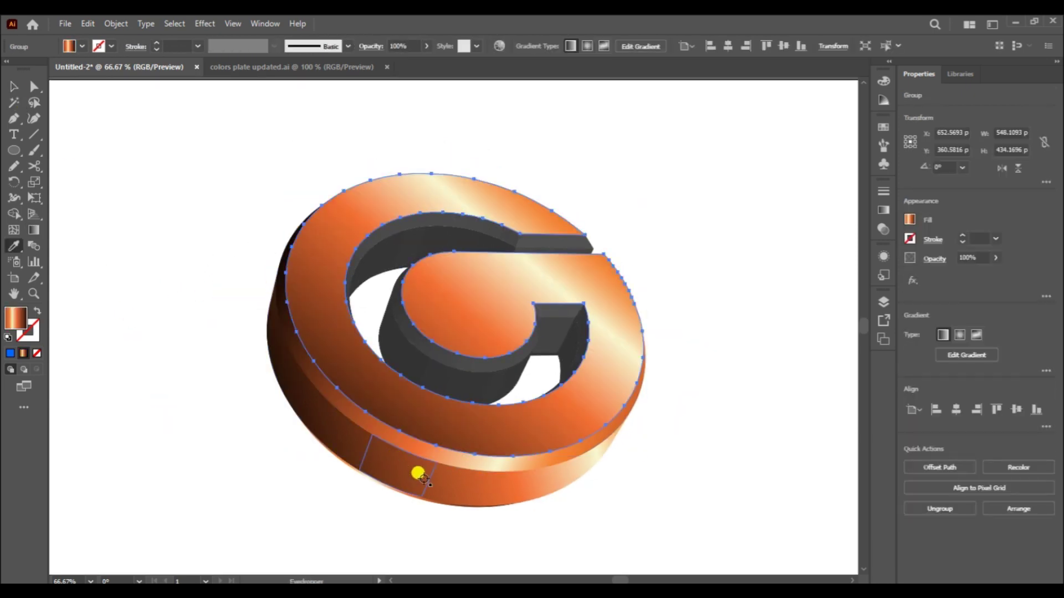
key(g)
drag(694, 268, 358, 491)
drag(664, 114, 324, 456)
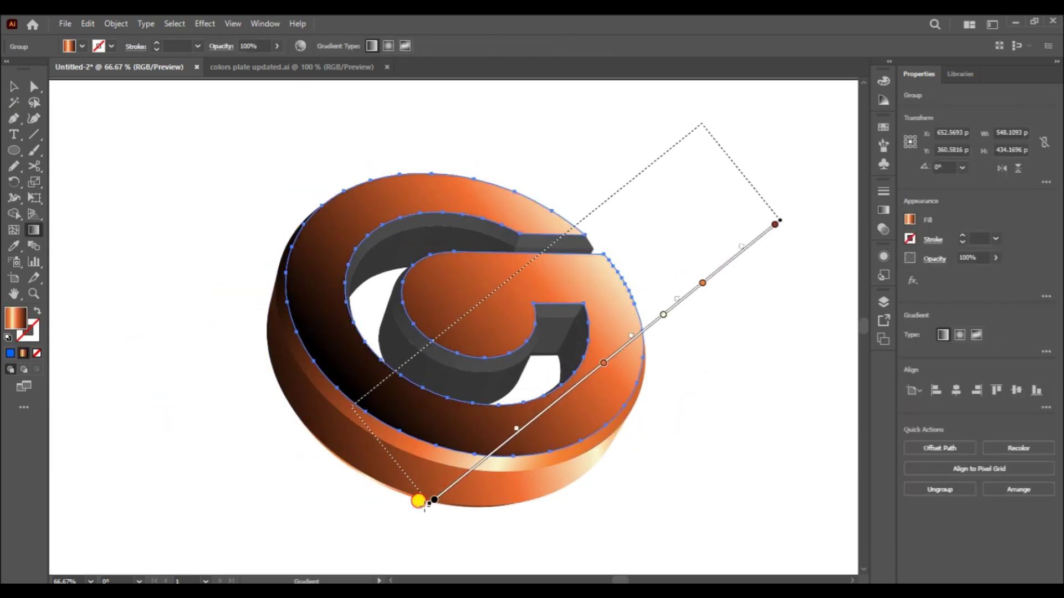
key(v)
- Redraw the front face's copper gradient to shade dark left to light right
click(660, 456)
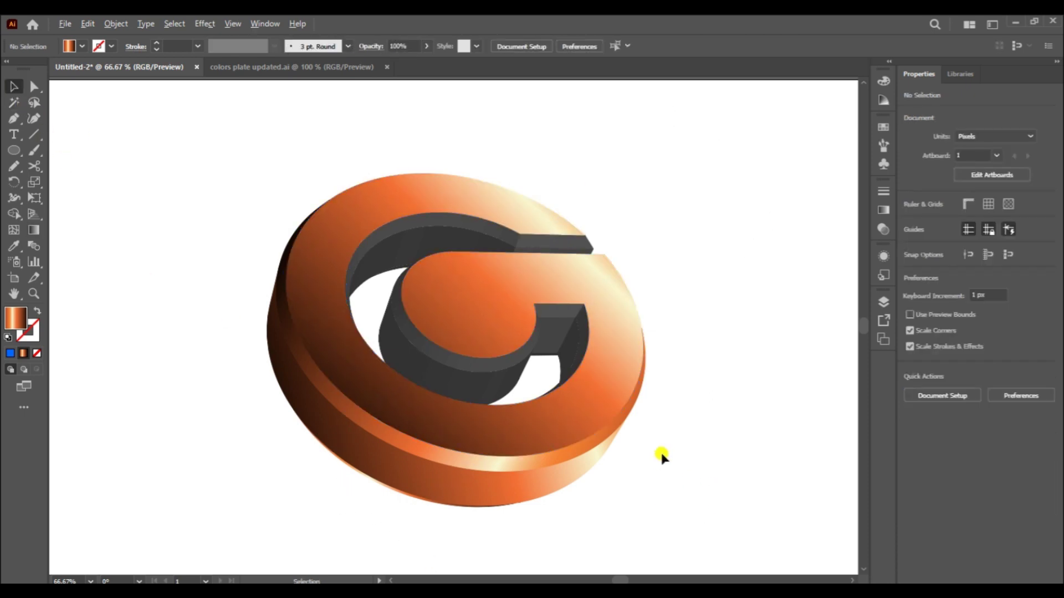
click(561, 437)
key(g)
mouse_move(772, 423)
mouse_down()
mouse_move(250, 273)
mouse_move(283, 403)
mouse_up()
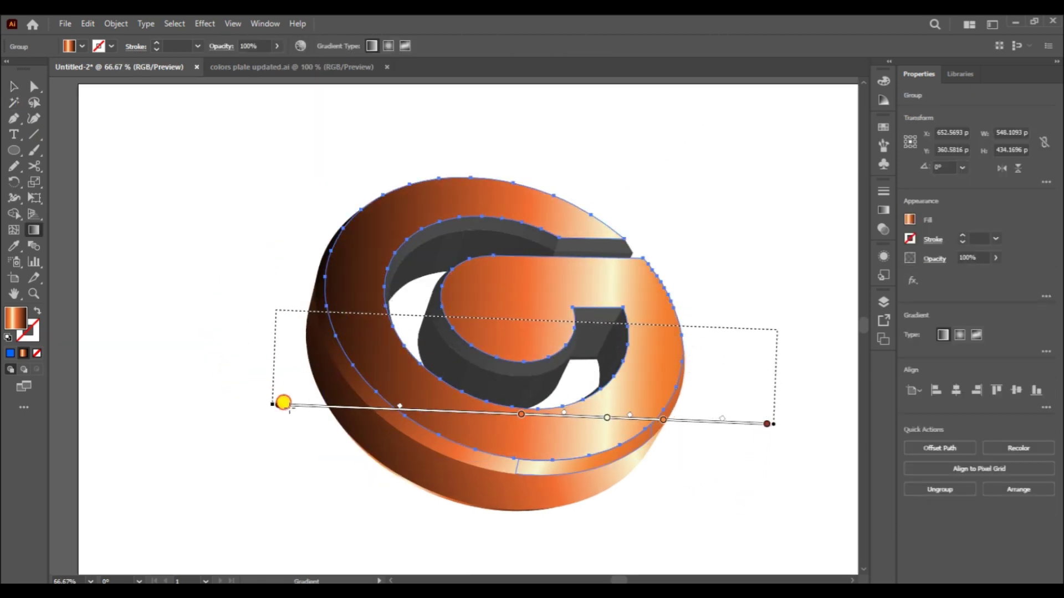
drag(798, 415, 326, 397)
key(ctrl+minus)
drag(796, 444, 250, 404)
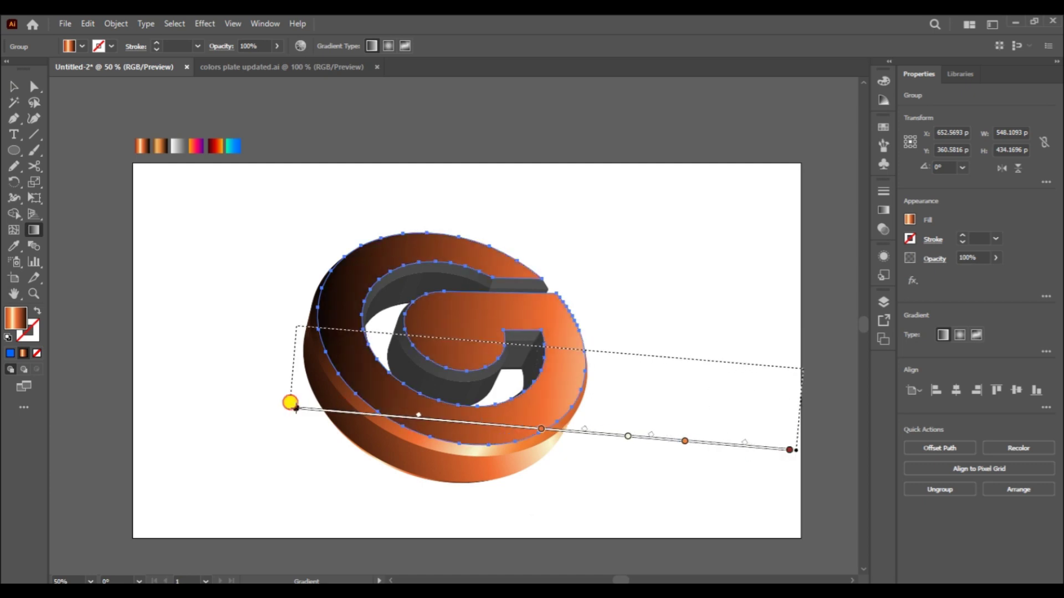
drag(796, 361, 226, 325)
- Deselect, zoom back in on the logo, and select the G's inner grey side
click(14, 86)
click(238, 411)
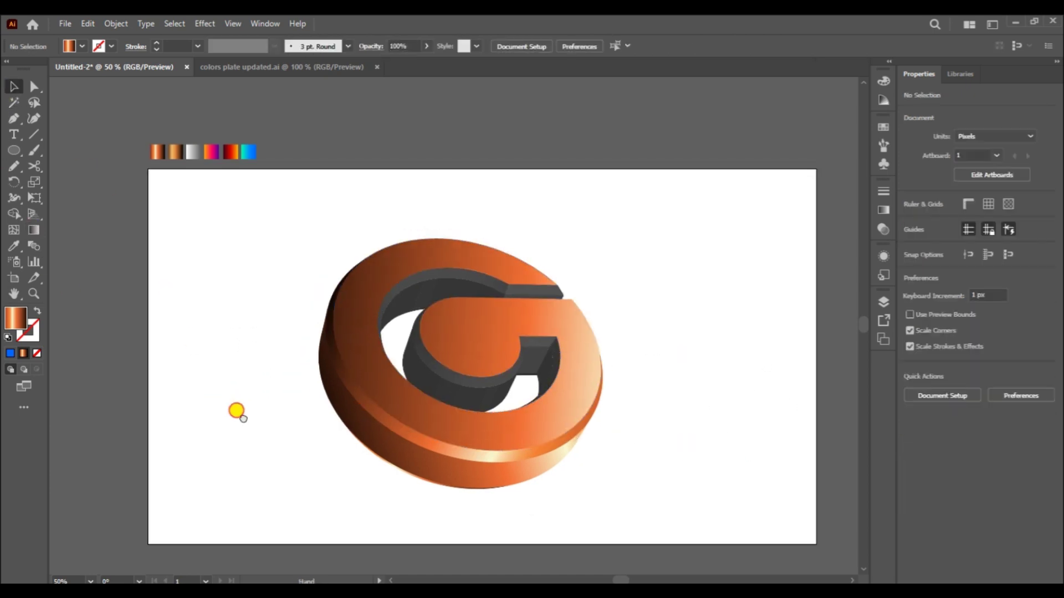
key(ctrl+plus)
click(435, 278)
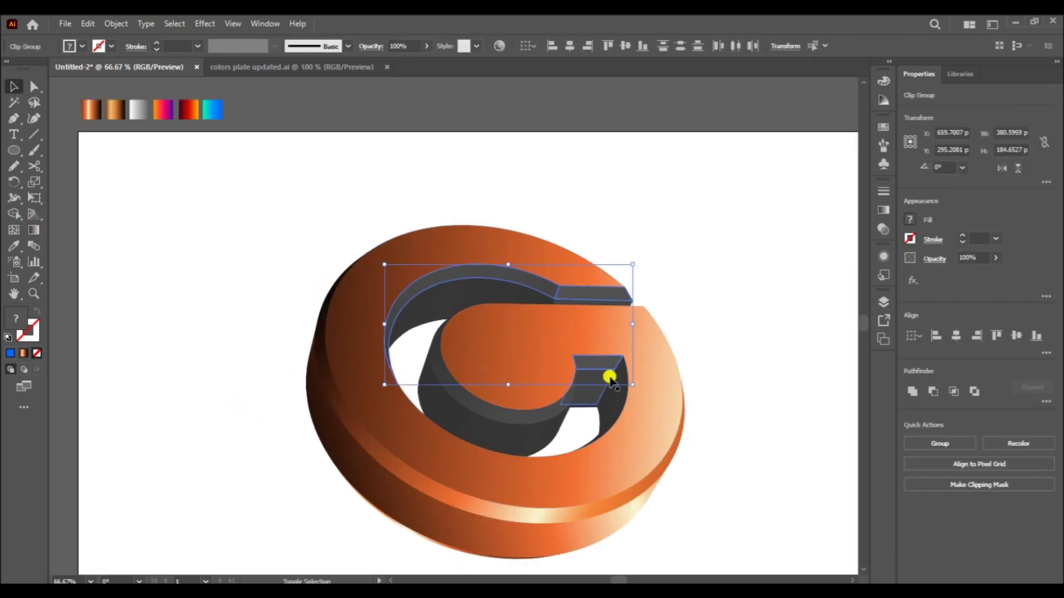
- Copy the rim's copper gradient onto the small inner piece and re-angle it
key(i)
click(507, 511)
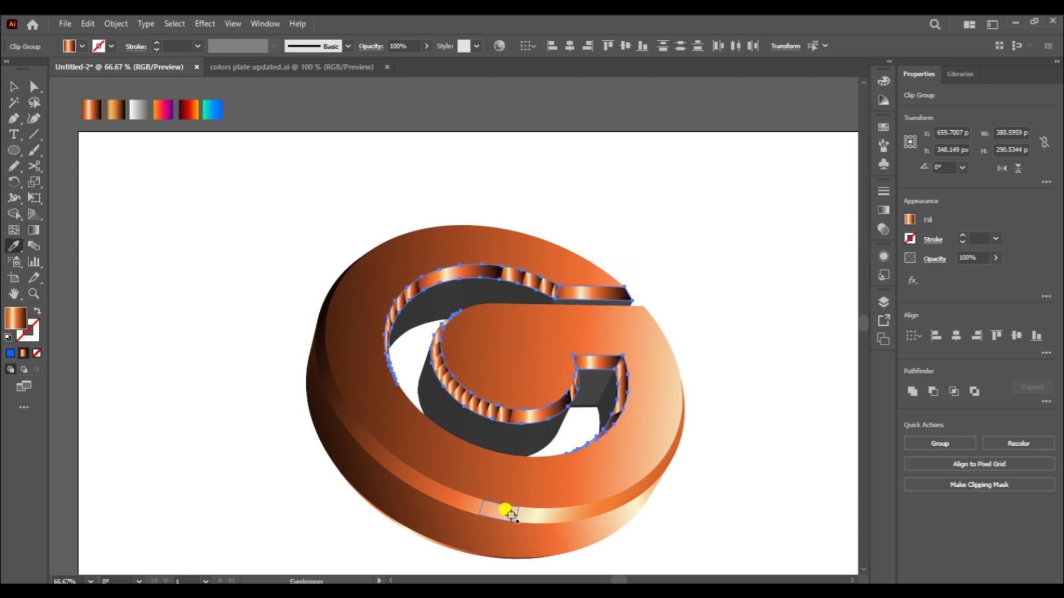
scroll(523, 304, up, 1)
key(g)
drag(725, 309, 318, 367)
- Redraw the copper gradients across the inner G face and the small right inner piece
click(532, 266)
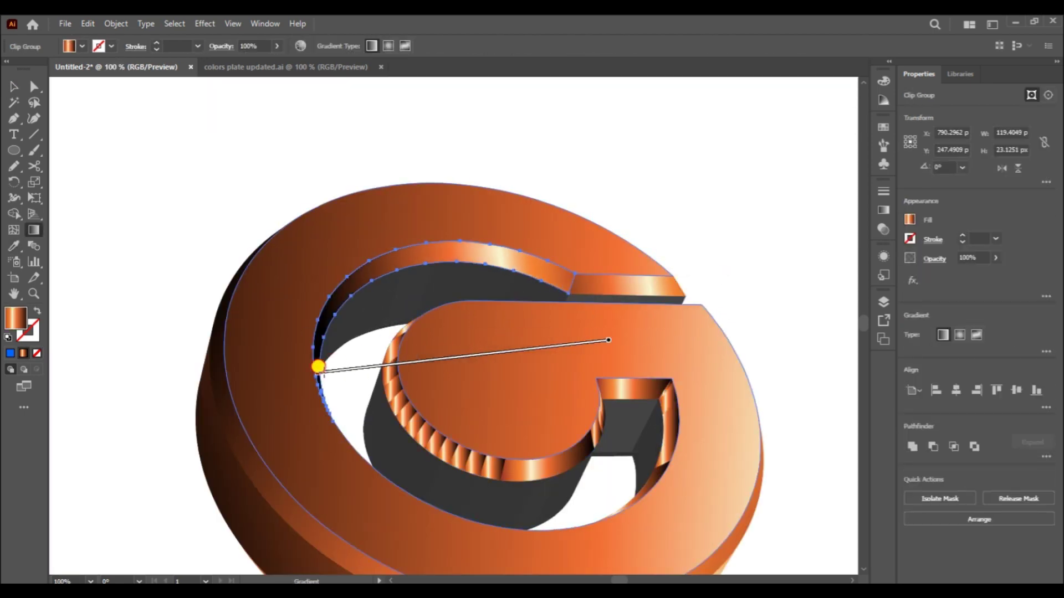
click(689, 197)
click(641, 467)
drag(655, 472, 385, 499)
click(646, 384)
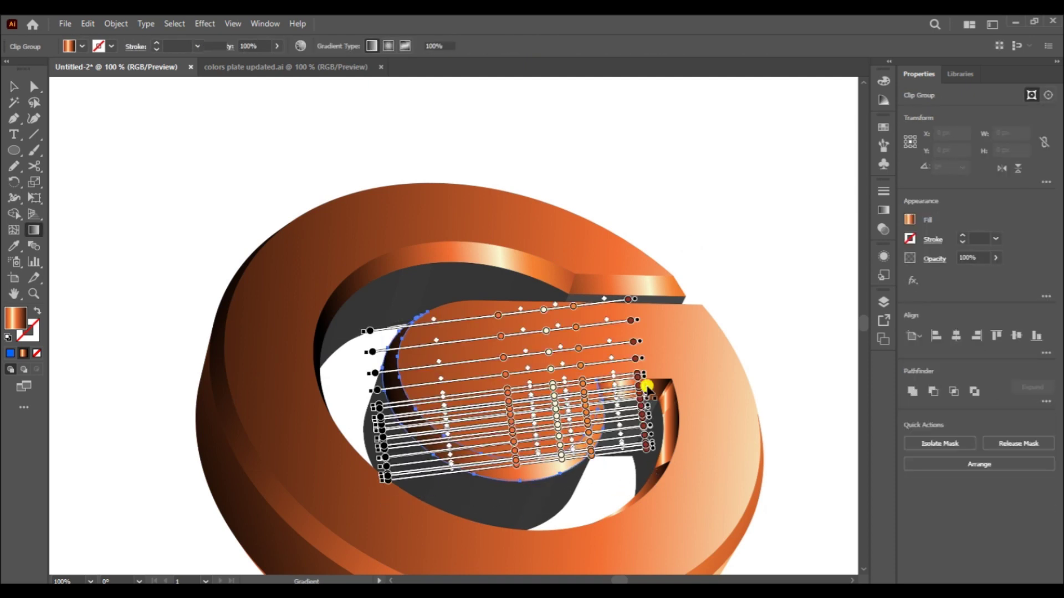
click(660, 408)
drag(720, 410, 565, 410)
key(v)
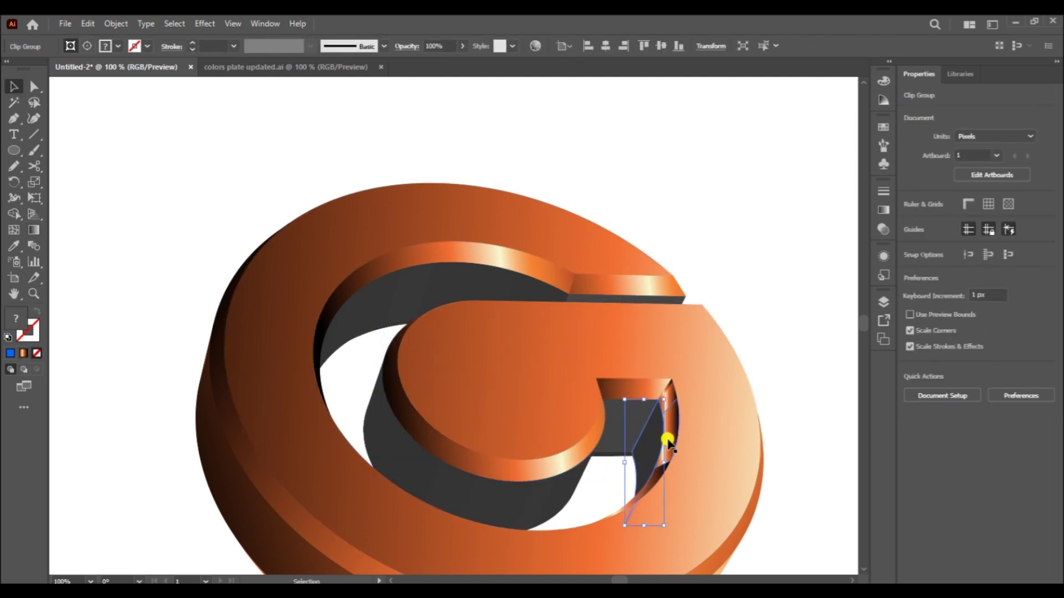
- Run a copper gradient downward across the right inner side piece
click(668, 460)
key(g)
drag(725, 365, 671, 546)
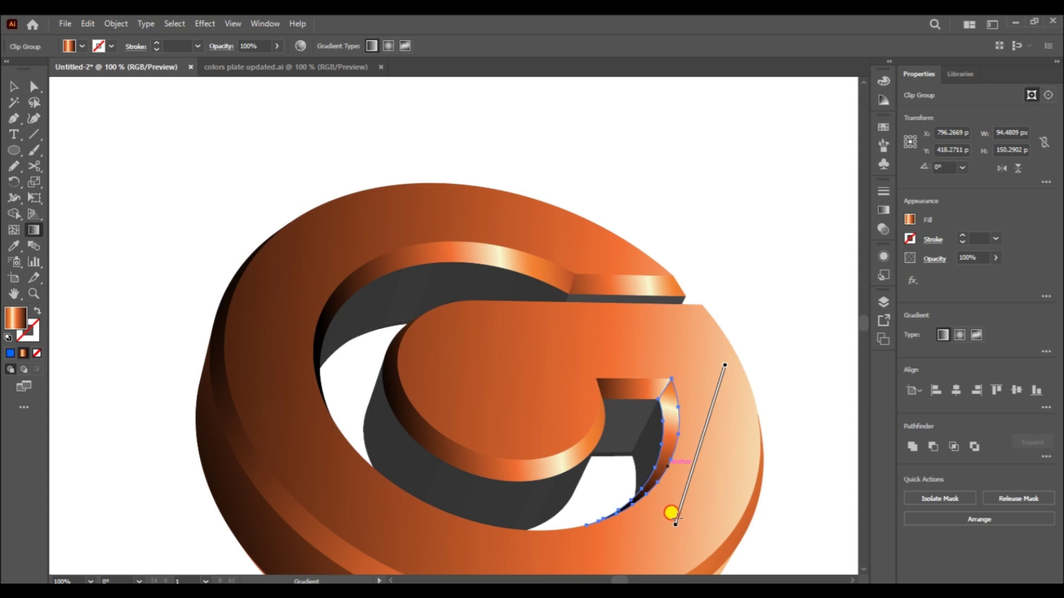
key(v)
scroll(623, 445, down, 1)
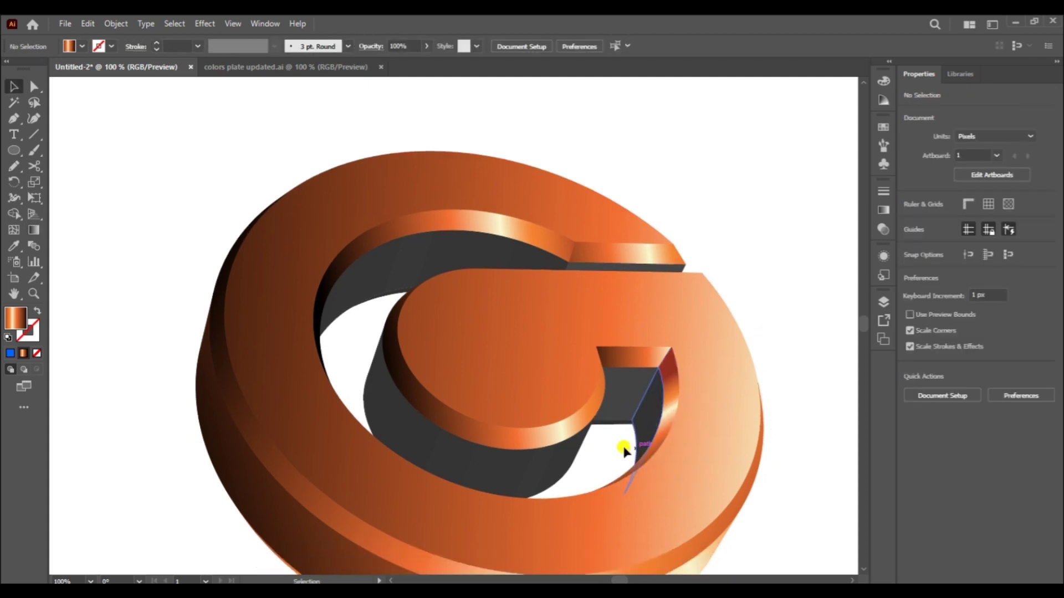
- Stretch a diagonal copper gradient across the upper-left inner band
click(385, 268)
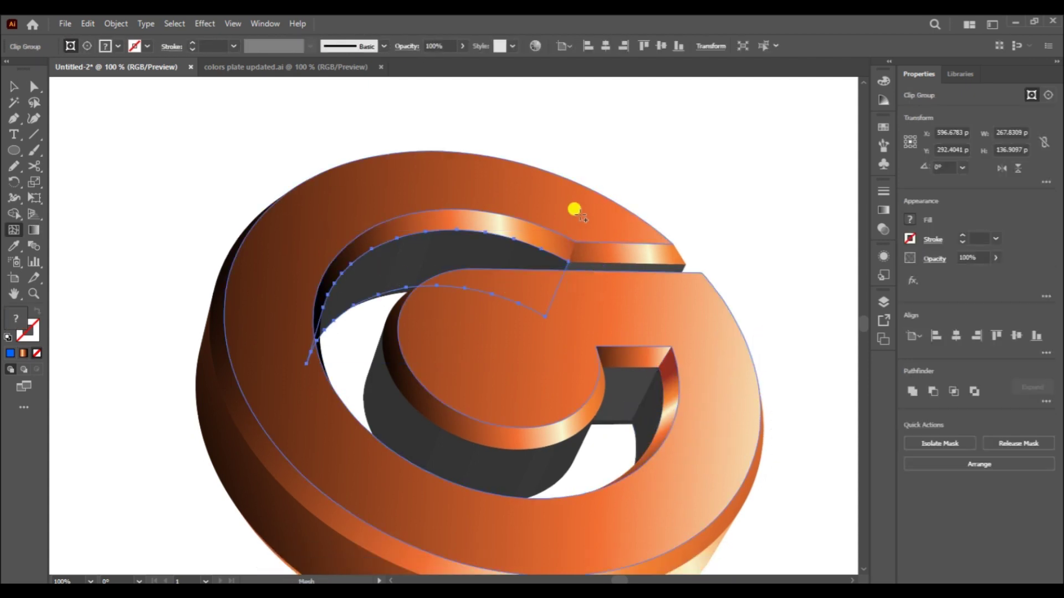
key(g)
drag(294, 475, 605, 360)
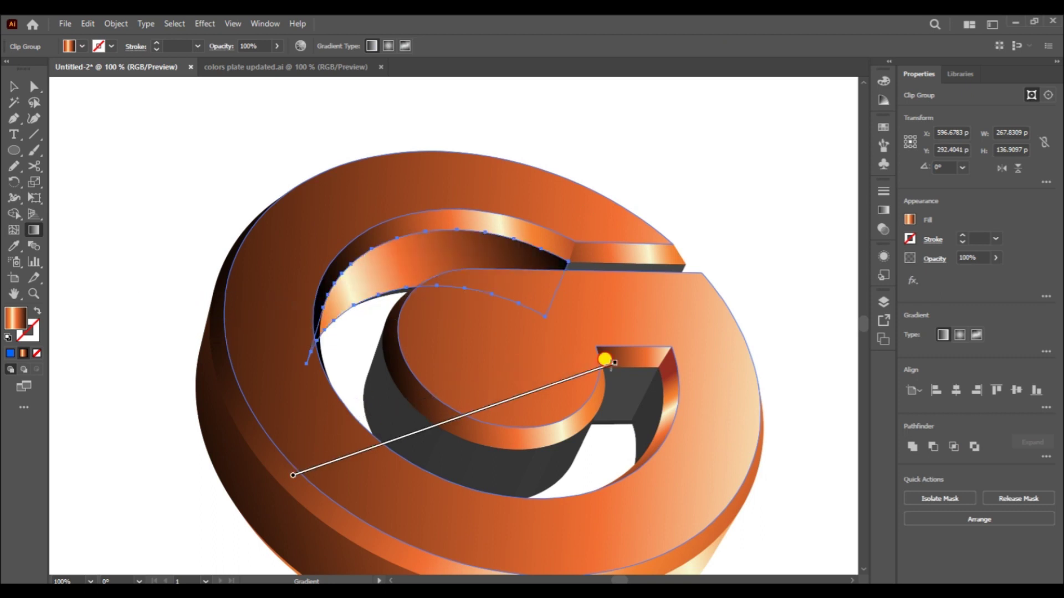
drag(415, 192, 508, 300)
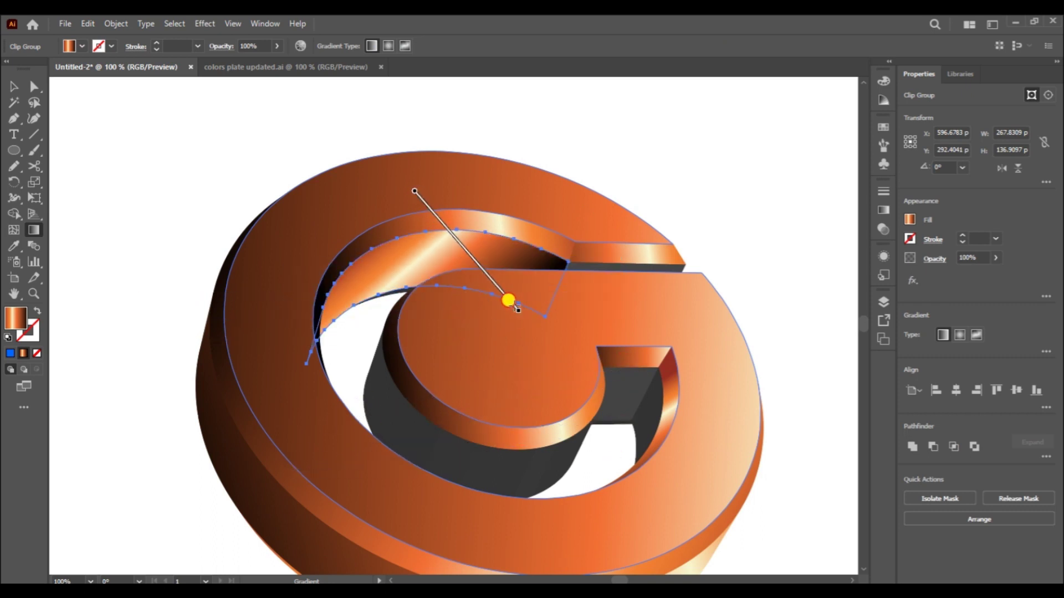
drag(287, 218, 489, 343)
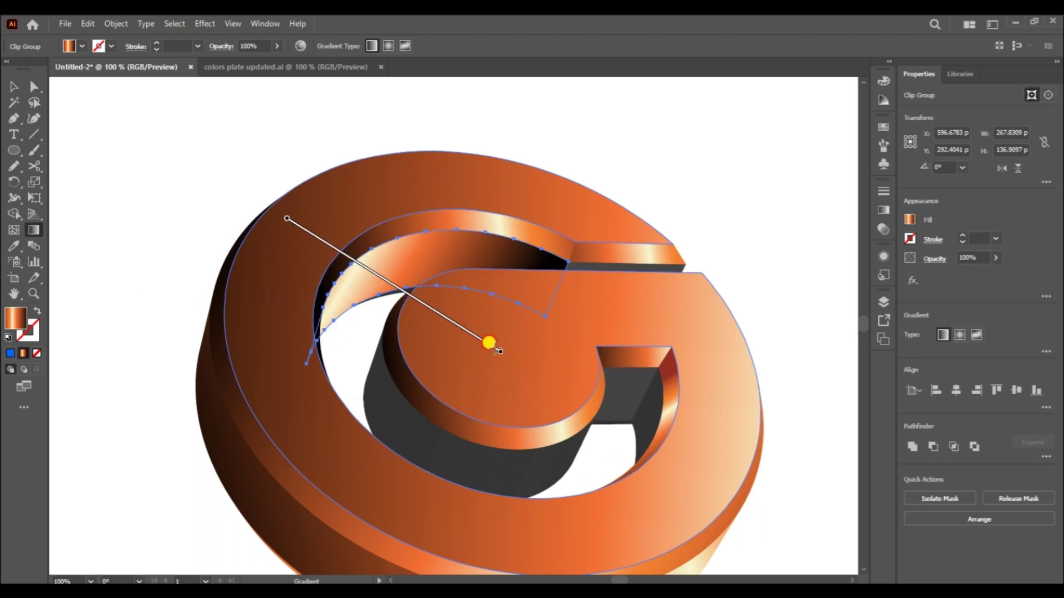
drag(152, 259, 508, 404)
key(v)
click(700, 227)
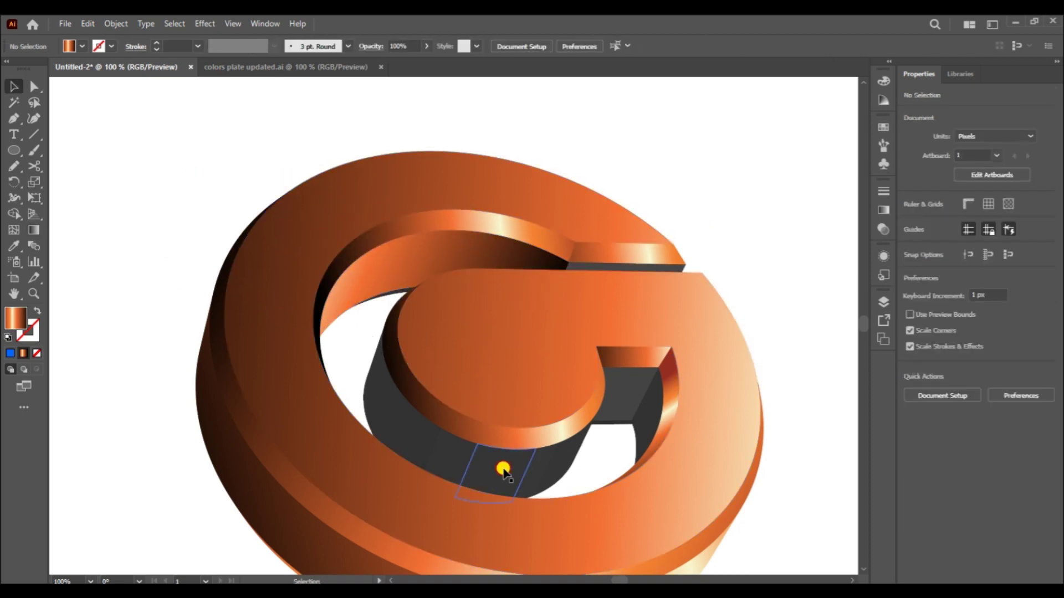
- Angle the copper gradient across the lower inner band toward the lower left
click(503, 470)
key(g)
drag(597, 493, 293, 452)
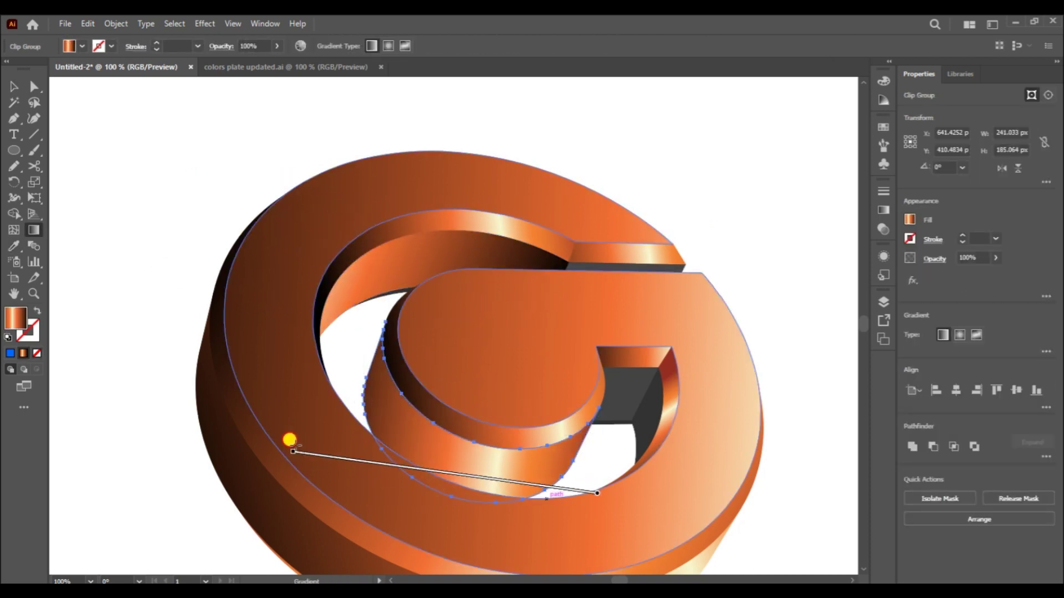
drag(646, 475, 408, 472)
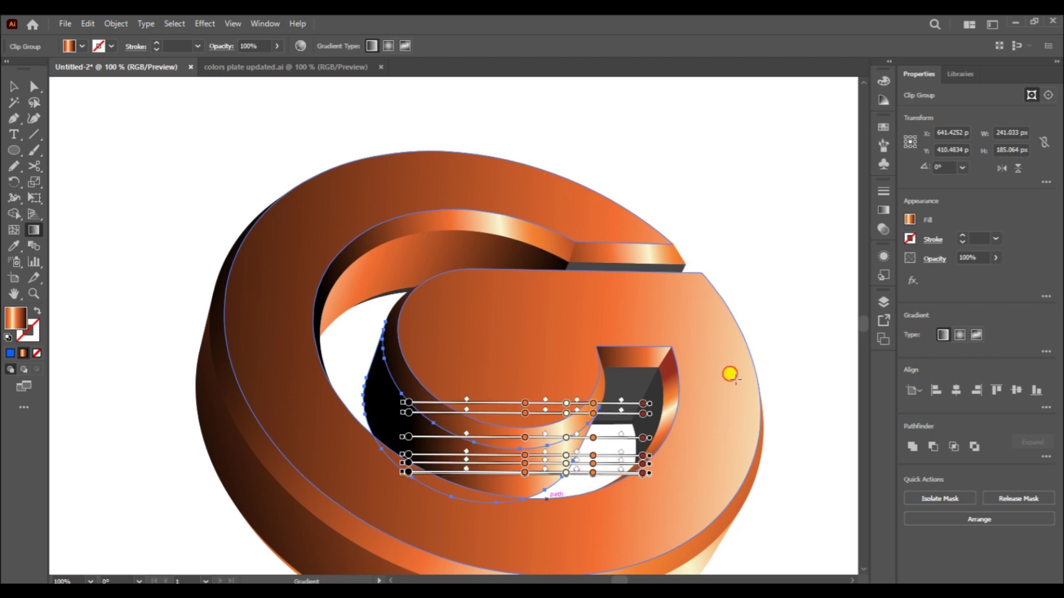
drag(743, 375, 399, 490)
drag(661, 501, 441, 522)
- Redirect the top band's gradient to run vertically across it
key(v)
click(775, 321)
scroll(773, 335, down, 1)
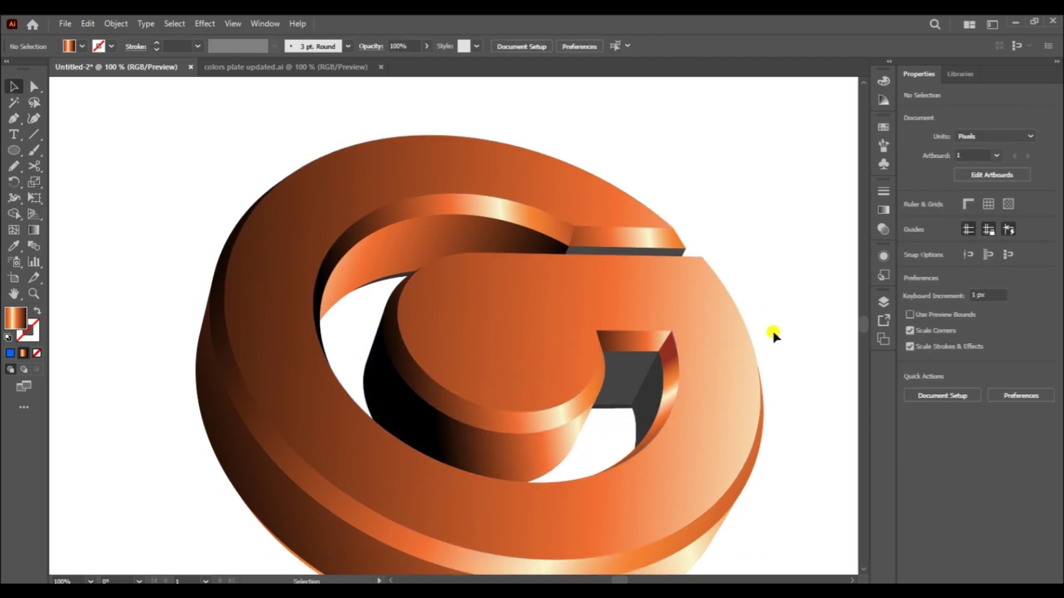
click(637, 245)
key(g)
drag(624, 306, 615, 209)
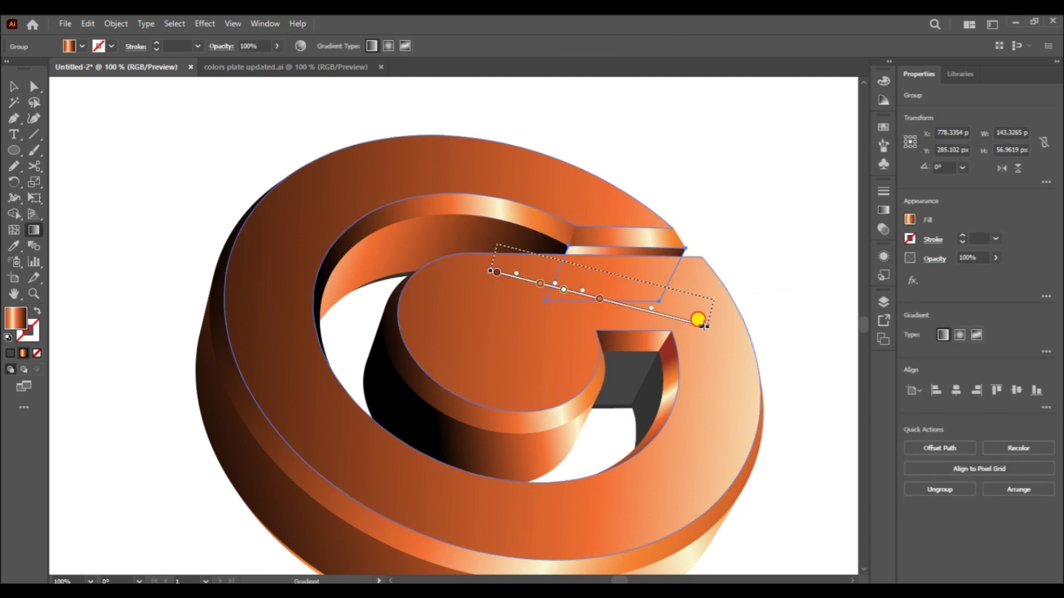
key(v)
click(757, 283)
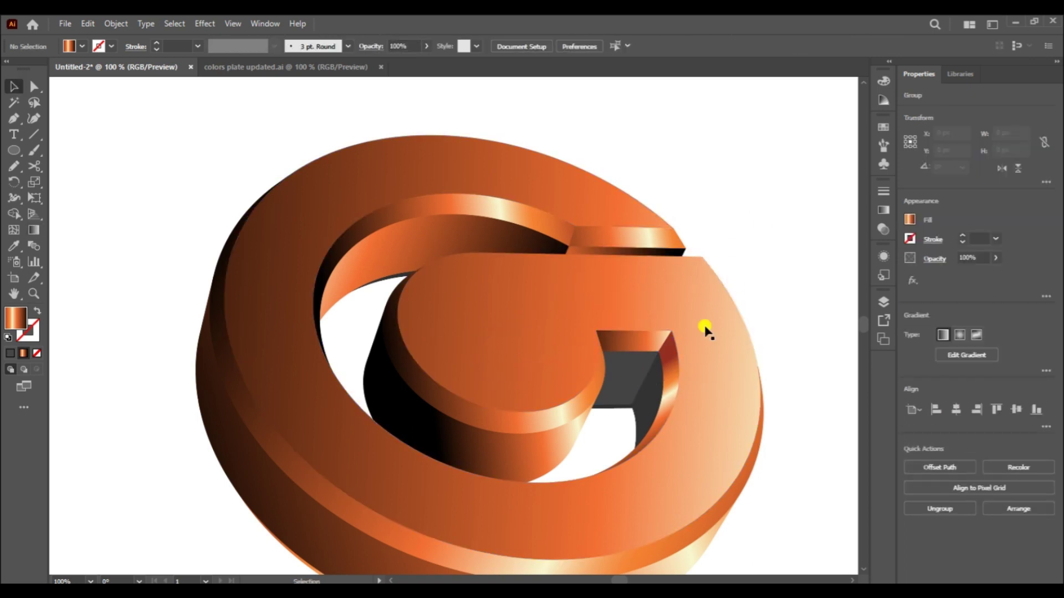
- Give the dark square inside the crossbar notch a vertical copper gradient
click(643, 410)
key(i)
click(536, 384)
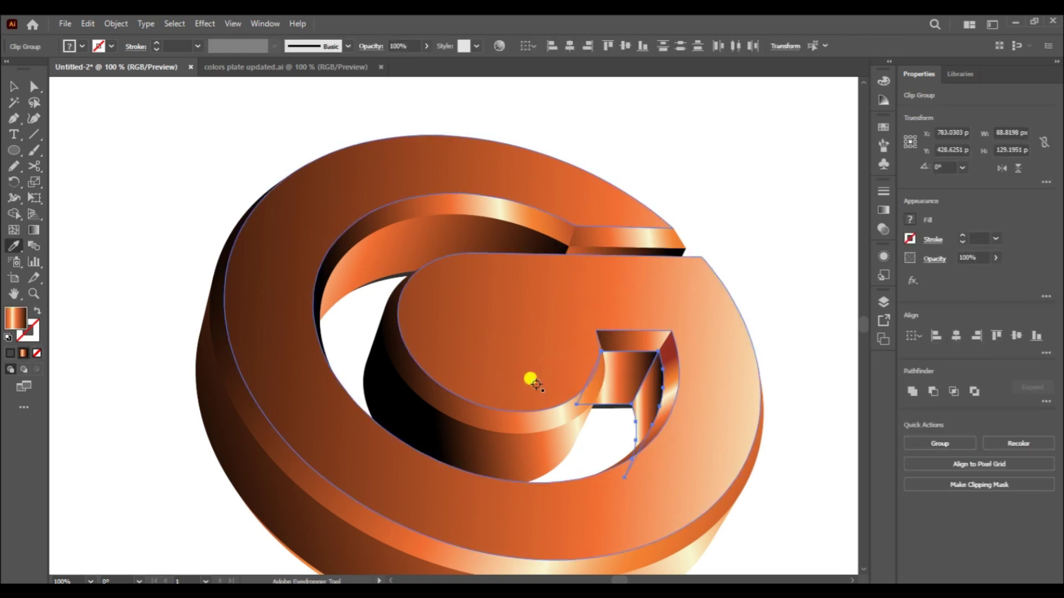
click(793, 311)
click(649, 404)
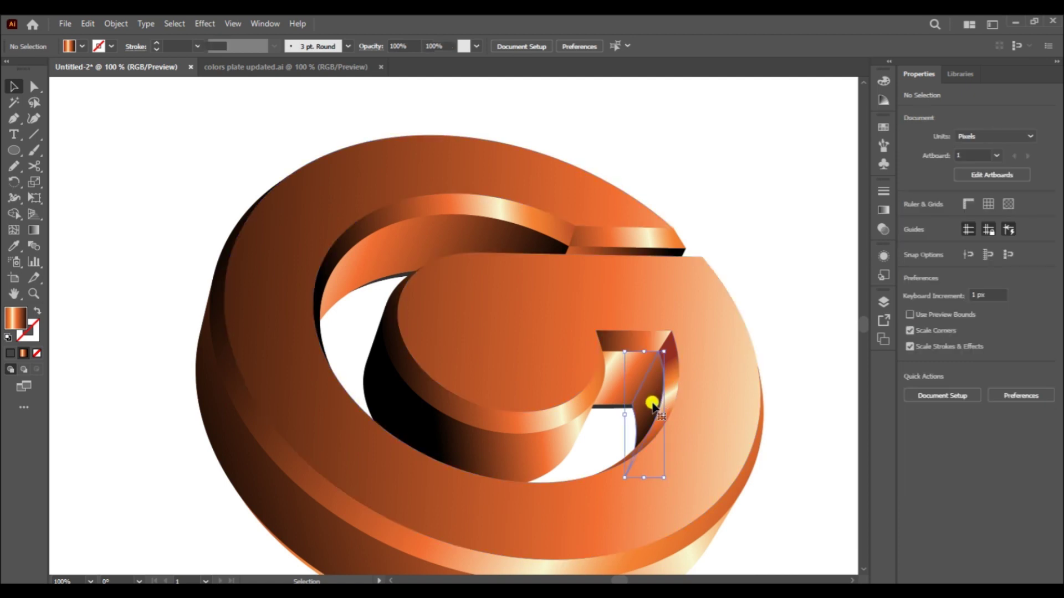
key(g)
drag(701, 479, 703, 394)
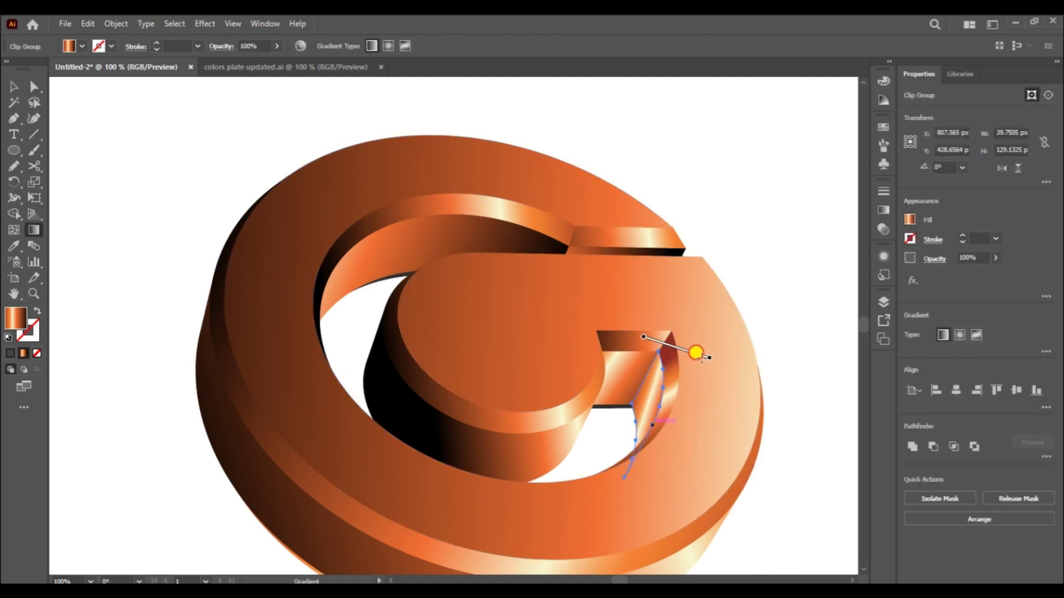
key(v)
click(759, 249)
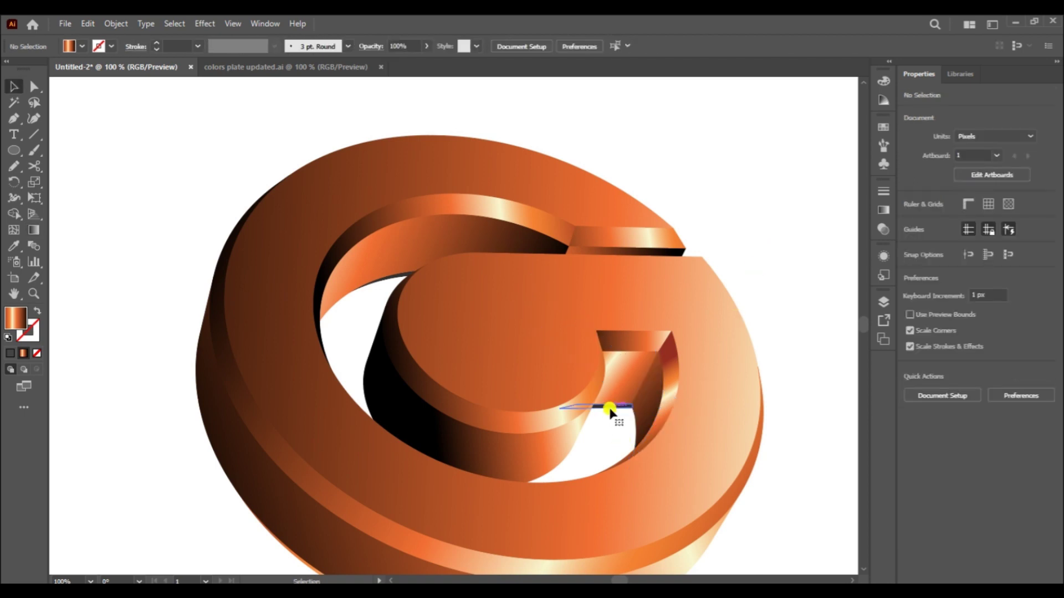
- Reposition the thin strip under the crossbar
drag(605, 415, 385, 282)
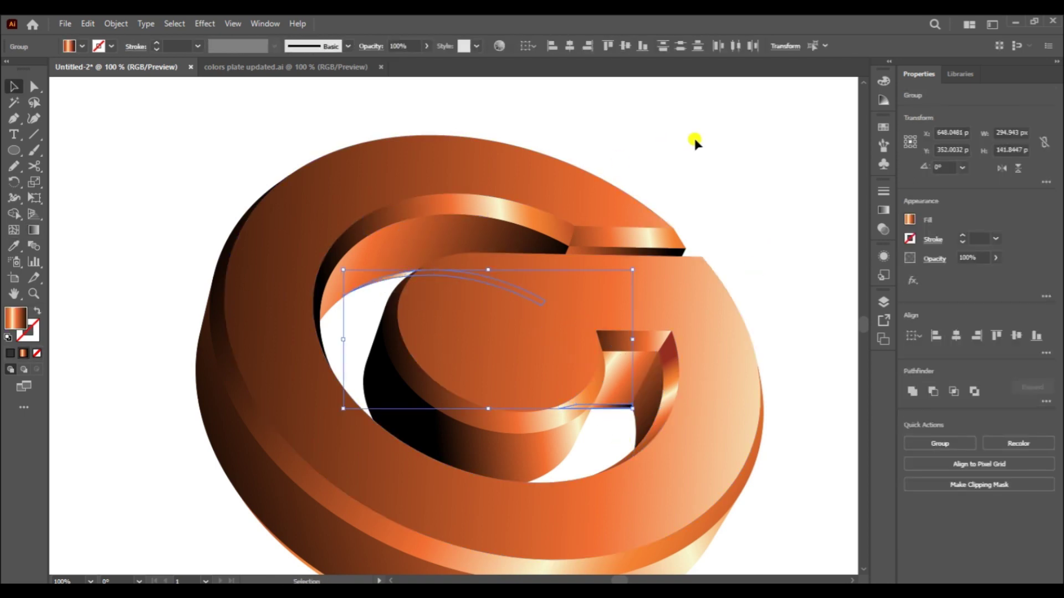
click(819, 271)
scroll(798, 365, down, 1)
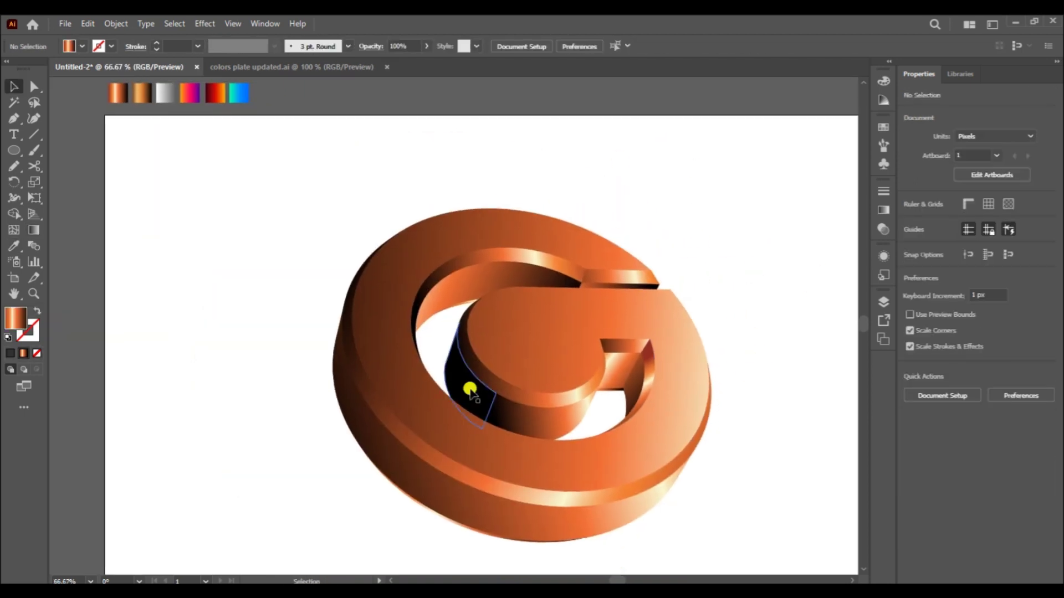
- Copy the G's front face to the left and draw a tilted, distorted ellipse over it
drag(349, 356, 83, 282)
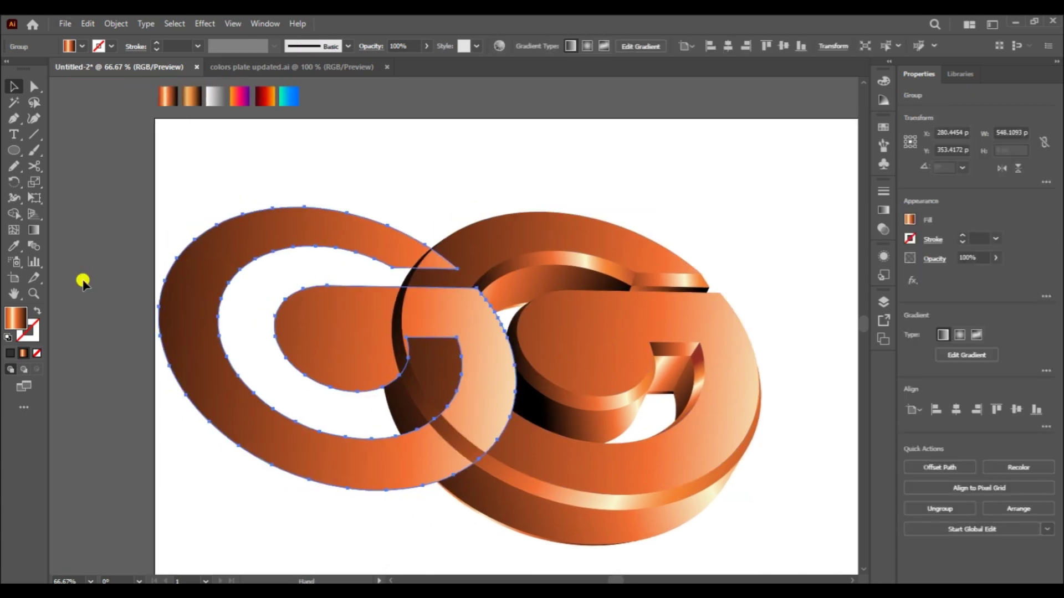
key(l)
drag(77, 145, 463, 357)
key(e)
mouse_move(76, 252)
mouse_down()
mouse_move(60, 344)
mouse_move(297, 361)
mouse_move(264, 439)
mouse_up()
key(v)
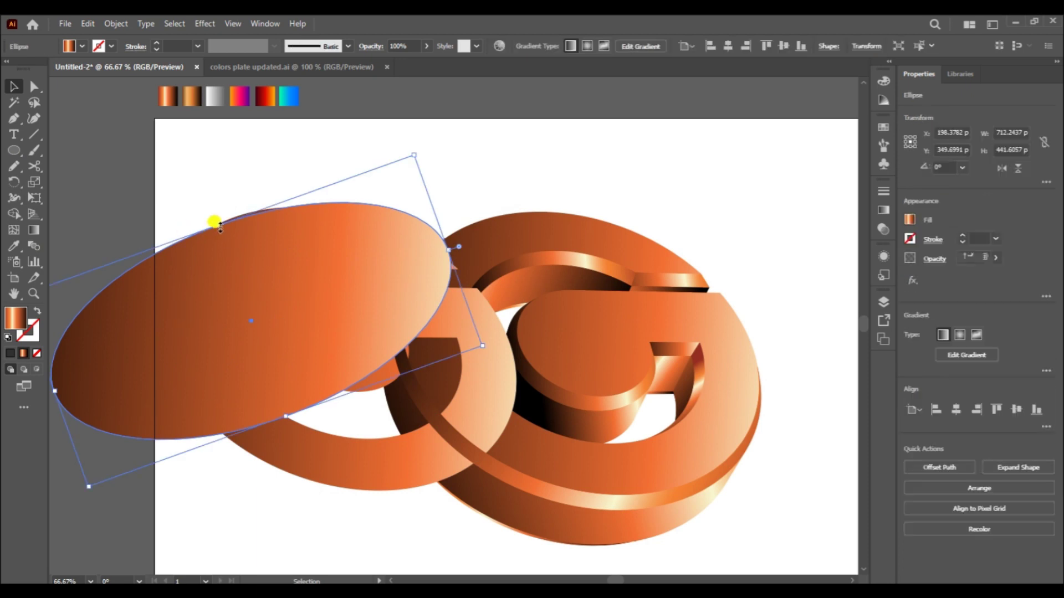
- Shape Builder the overlap, keeping only the G region inside the ellipse
shift+click(305, 434)
click(14, 214)
click(205, 337)
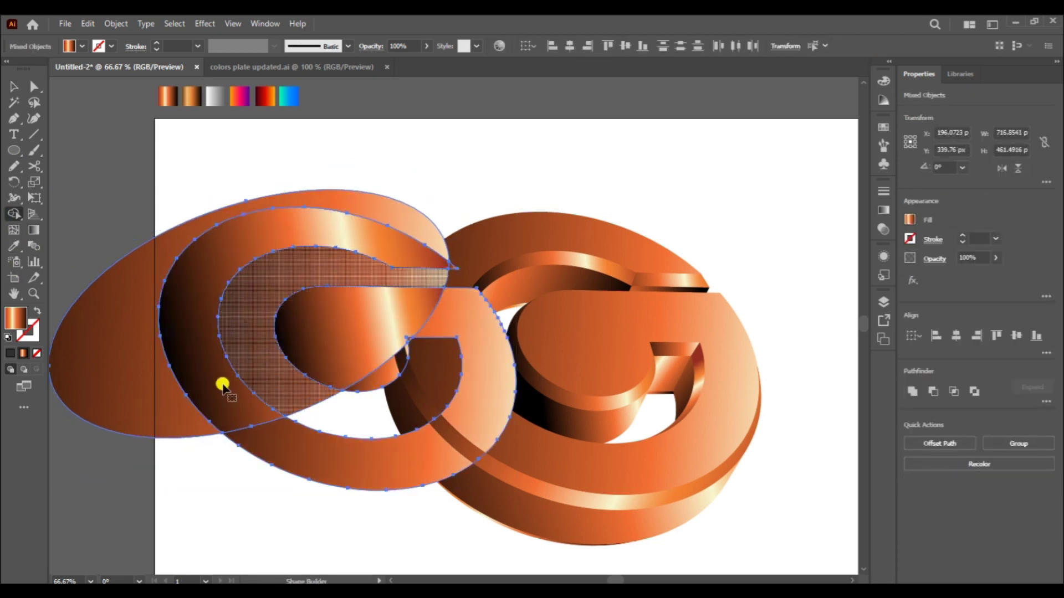
click(222, 386)
alt+click(141, 409)
- Fill the highlight shape white, move it onto the copper G, and fade it diagonally
key(i)
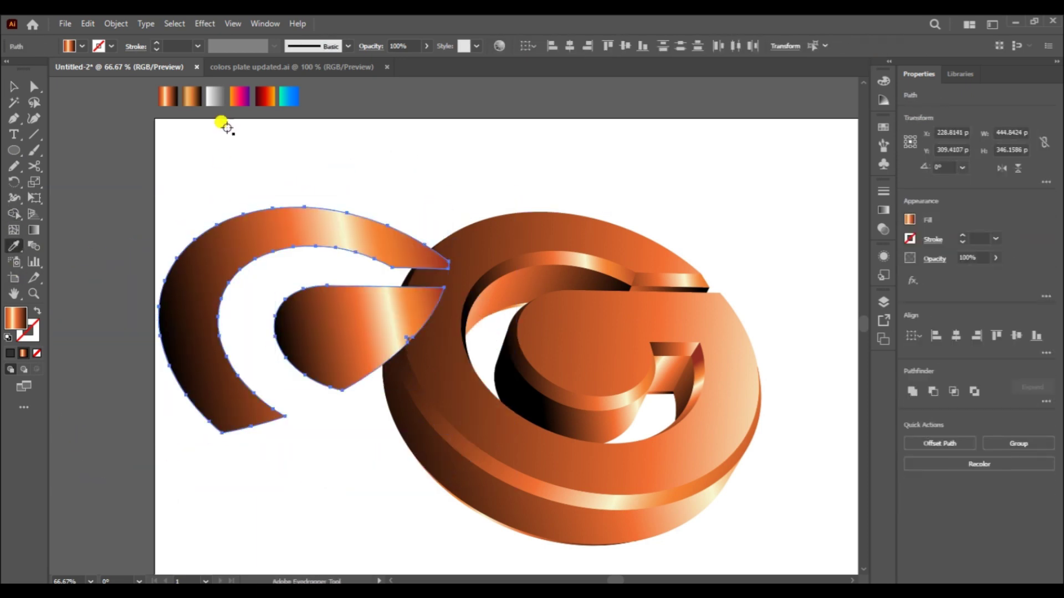
click(221, 124)
key(v)
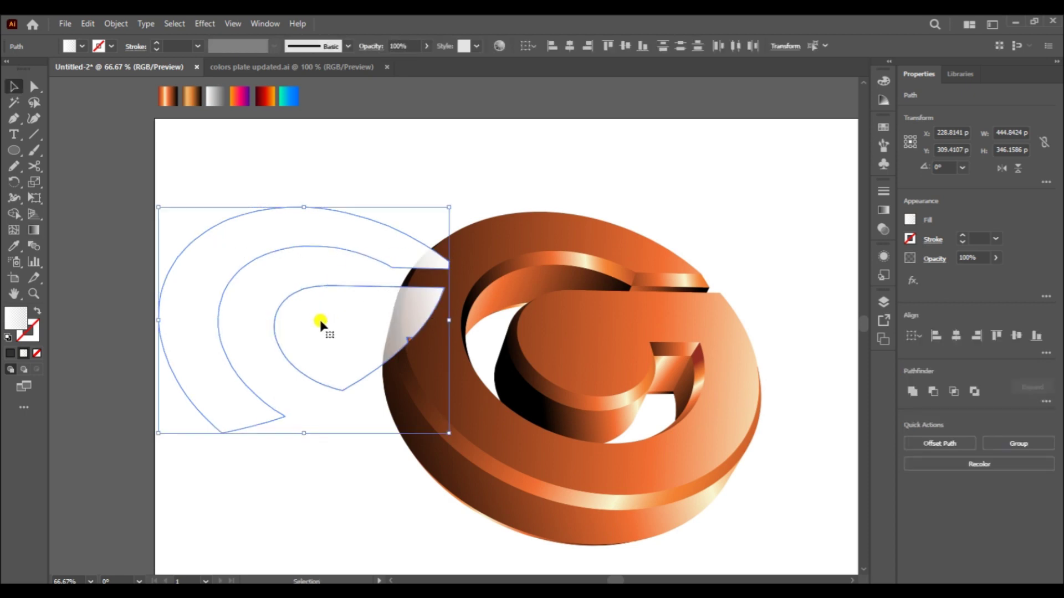
mouse_move(320, 321)
mouse_down()
mouse_move(584, 332)
mouse_move(564, 326)
mouse_up()
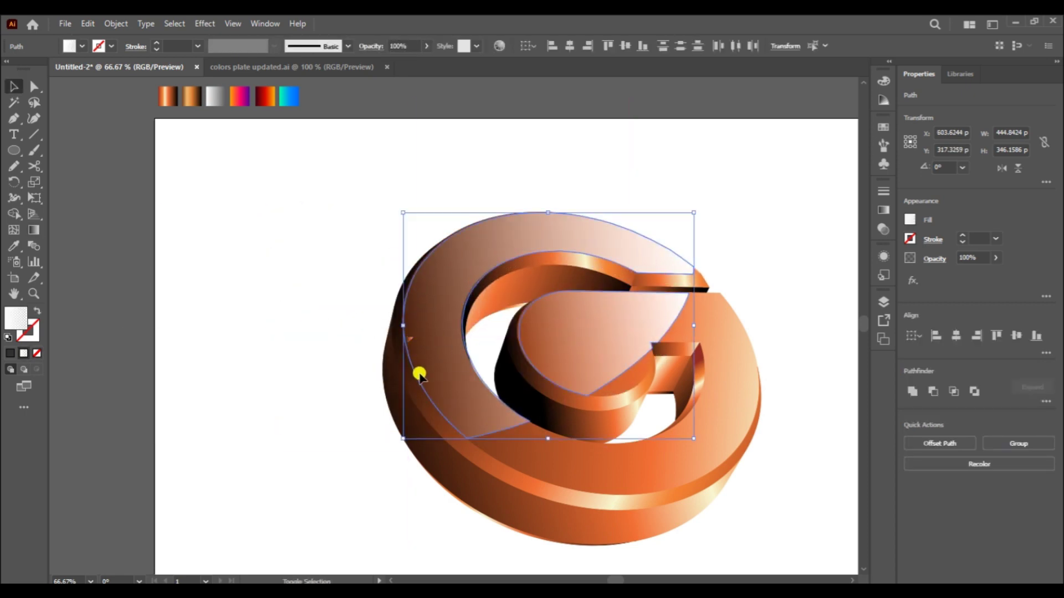
key(g)
drag(747, 523, 534, 284)
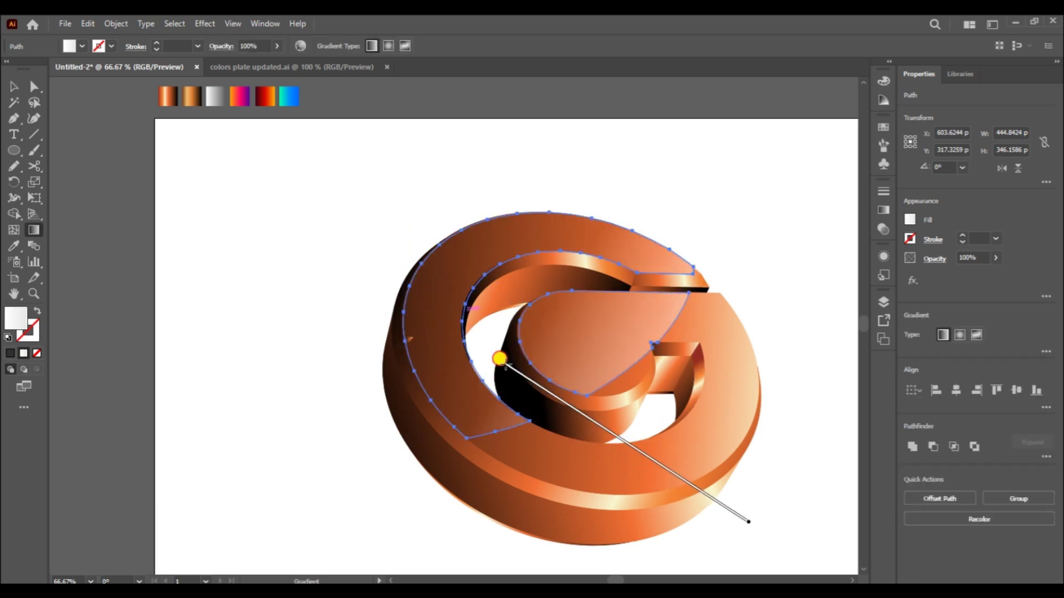
- Copy the lower rim slice to the left and draw an ellipse over it
key(v)
click(260, 414)
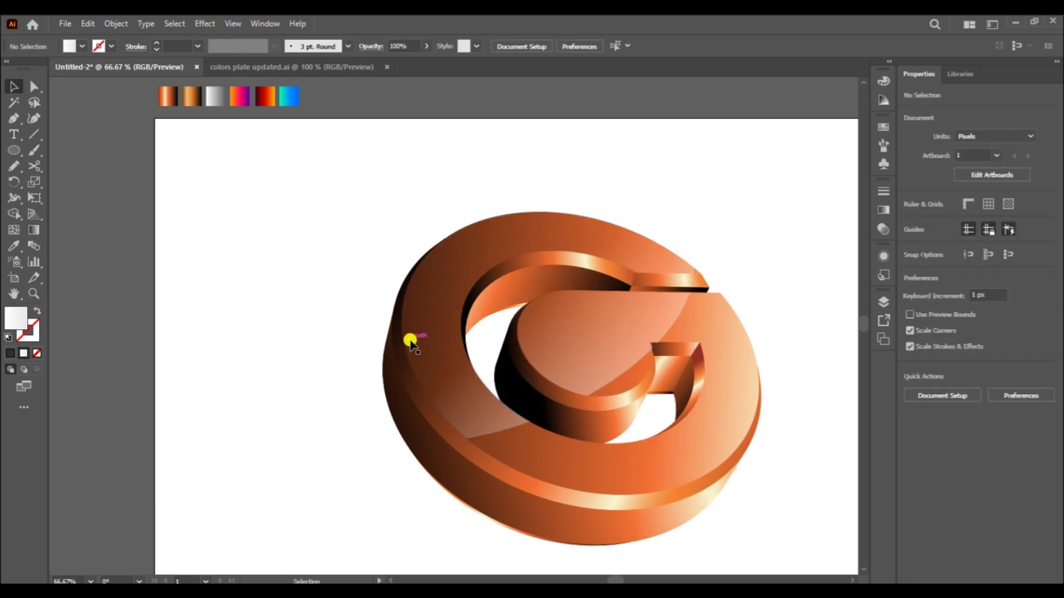
key(ctrl+minus)
drag(409, 476, 210, 463)
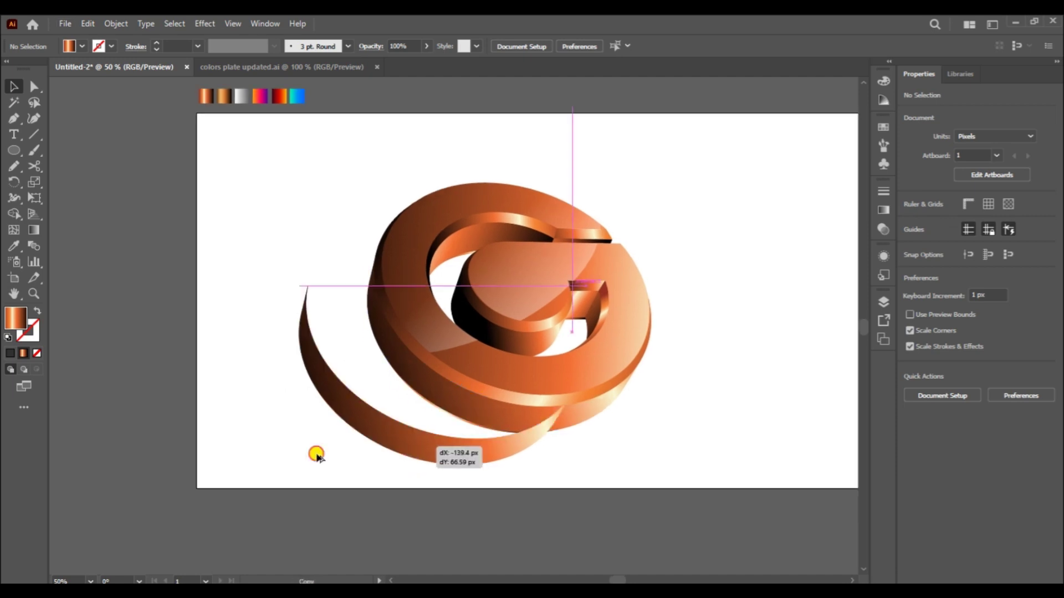
click(12, 151)
drag(131, 211, 385, 487)
key(ctrl+z)
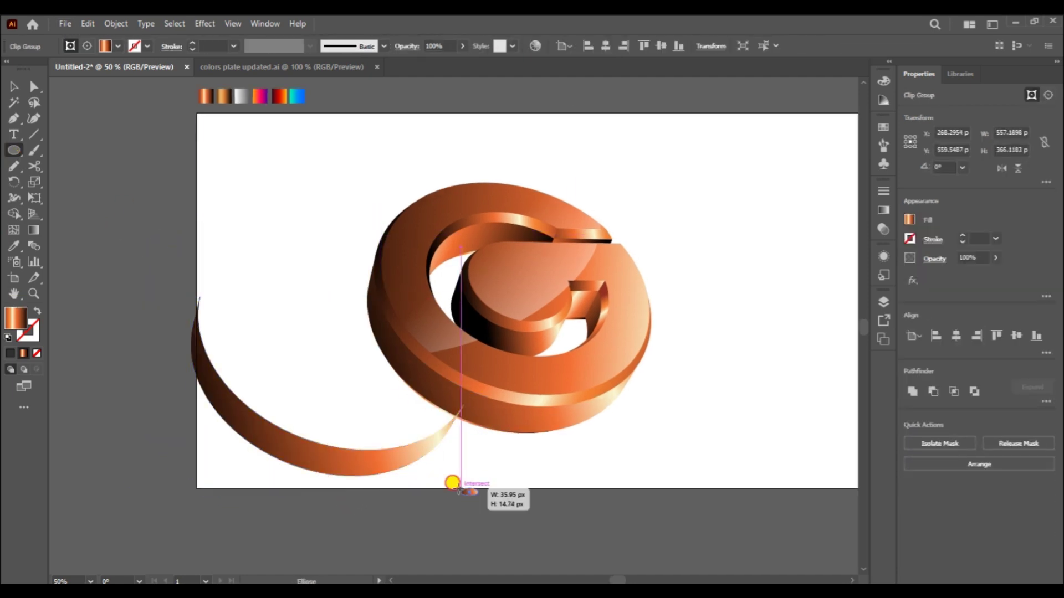
drag(478, 495, 268, 343)
- Try Pathfinder Intersect, discard the ellipse, and move the rim piece onto the G's lower edge
key(v)
shift+click(238, 408)
click(954, 391)
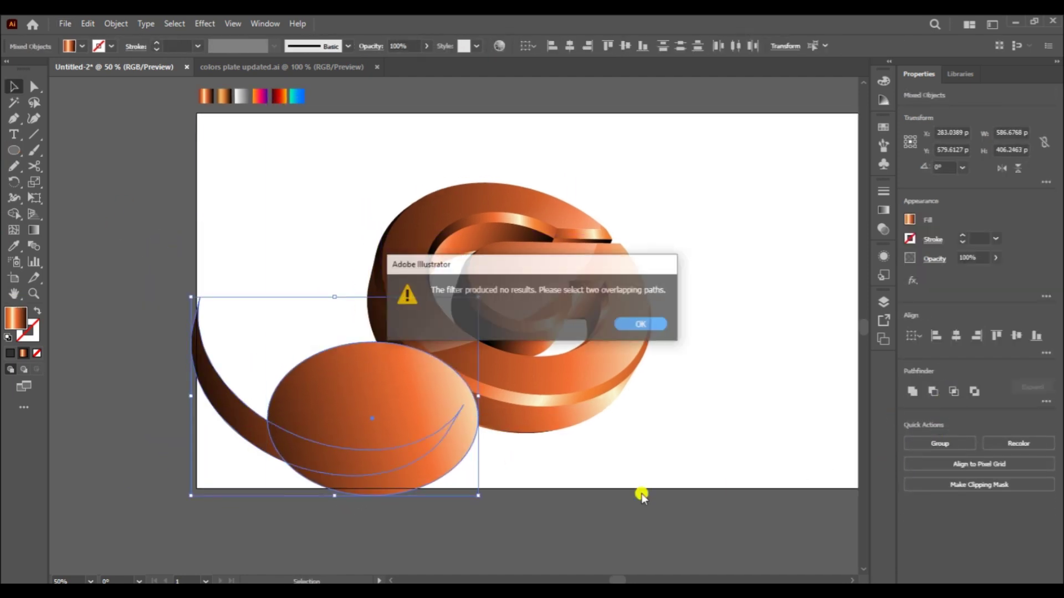
key(Return)
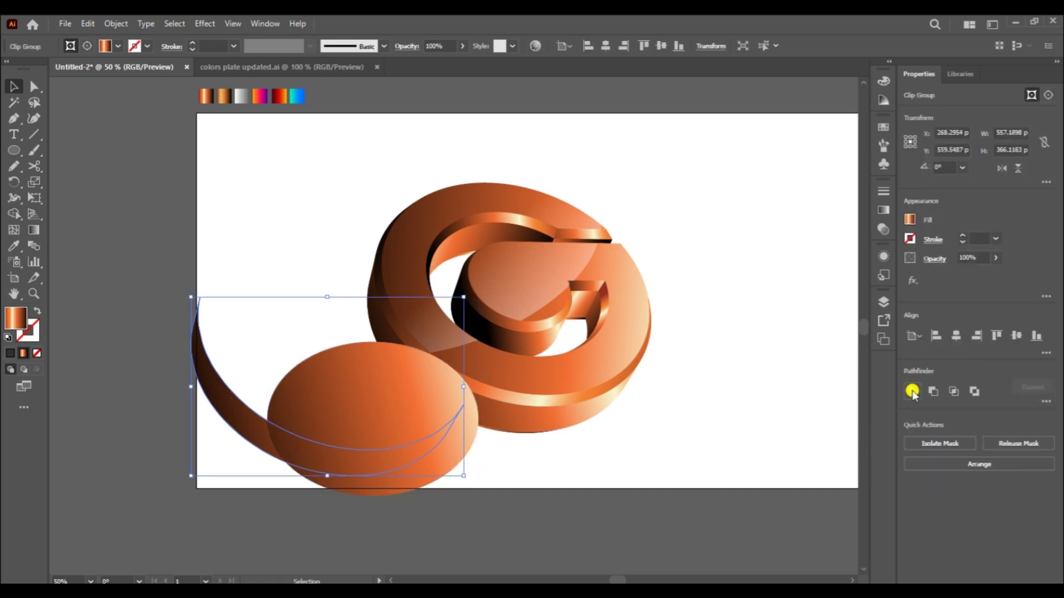
key(ctrl+z)
drag(460, 444, 558, 416)
- Lay a gradient across the rim piece, first diagonally then more vertically
key(ctrl+plus)
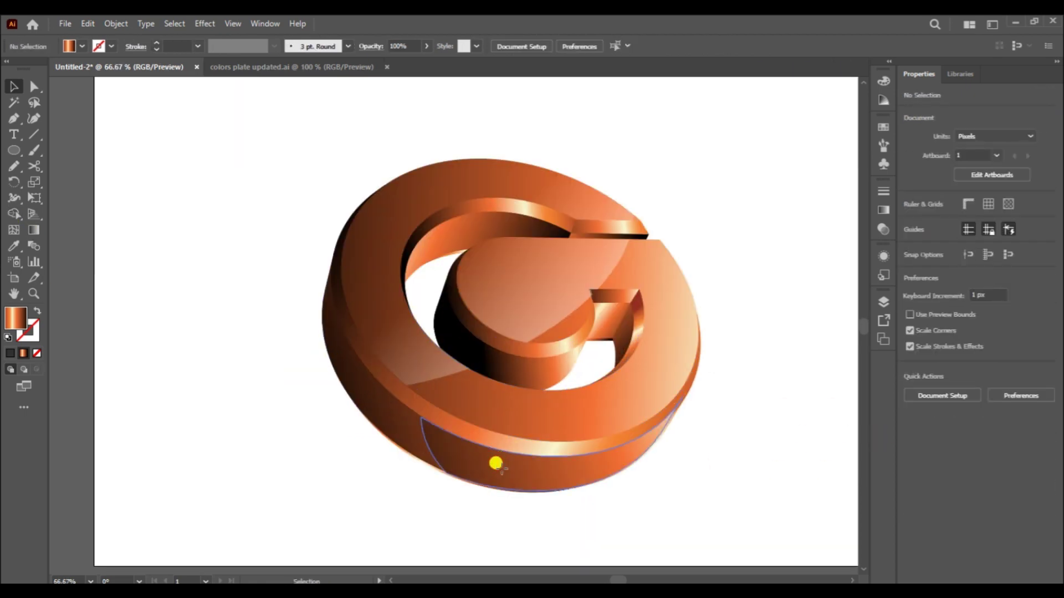
key(i)
key(g)
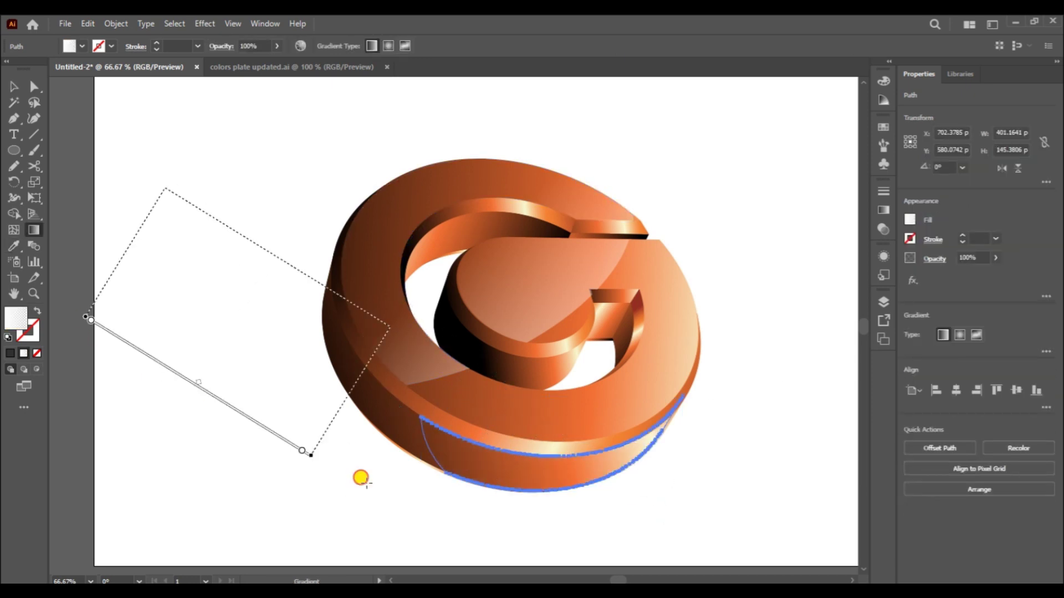
drag(127, 227, 571, 438)
drag(569, 518, 454, 496)
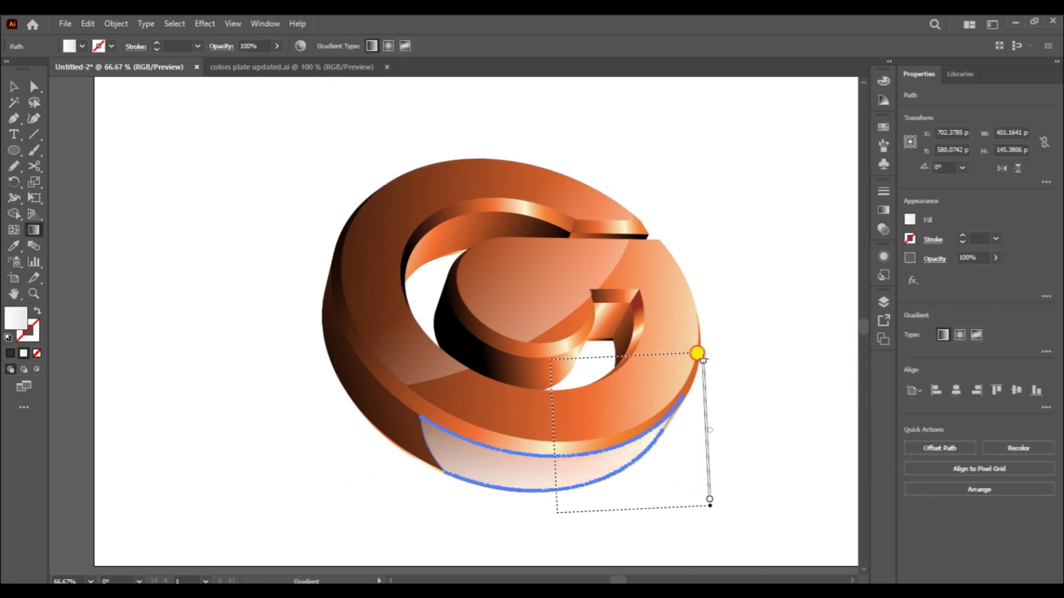
- Reselect the bottom rim highlight and stretch its gradient in from the left
key(v)
key(ctrl+shift+a)
key(ctrl+minus)
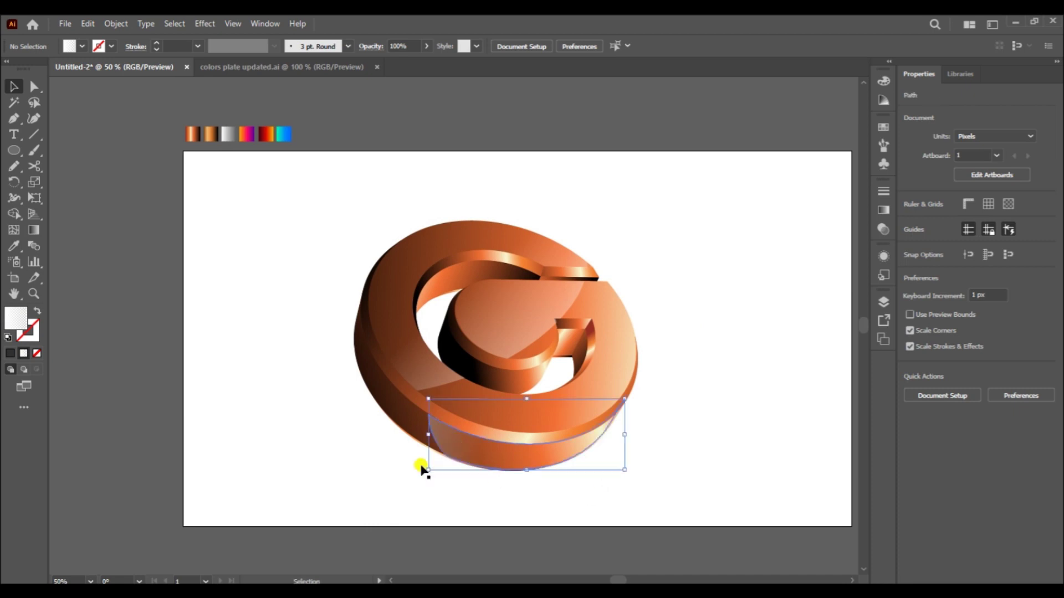
click(421, 470)
key(g)
drag(627, 502, 363, 502)
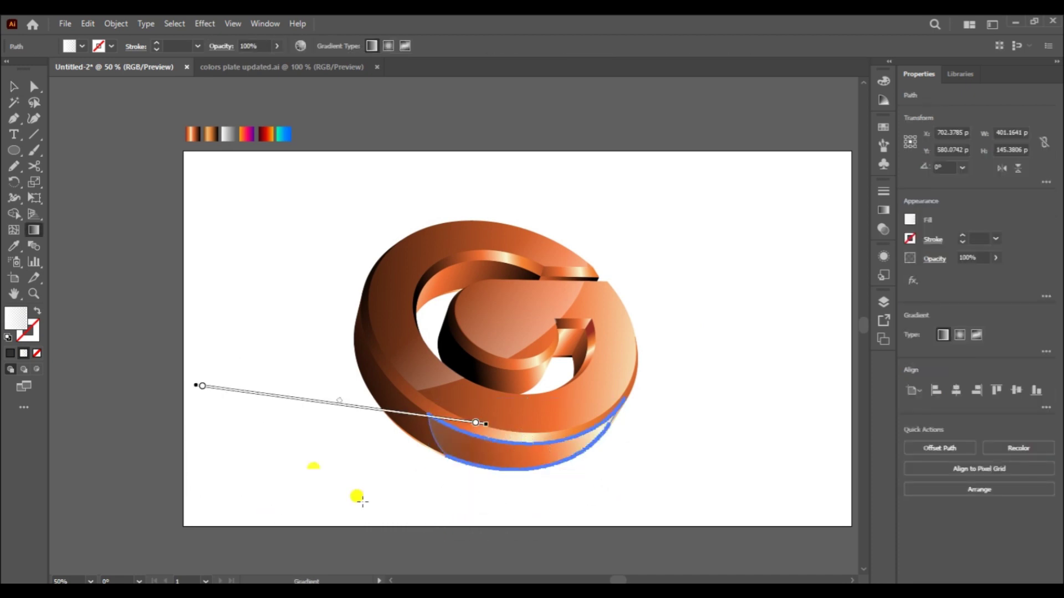
key(v)
click(285, 474)
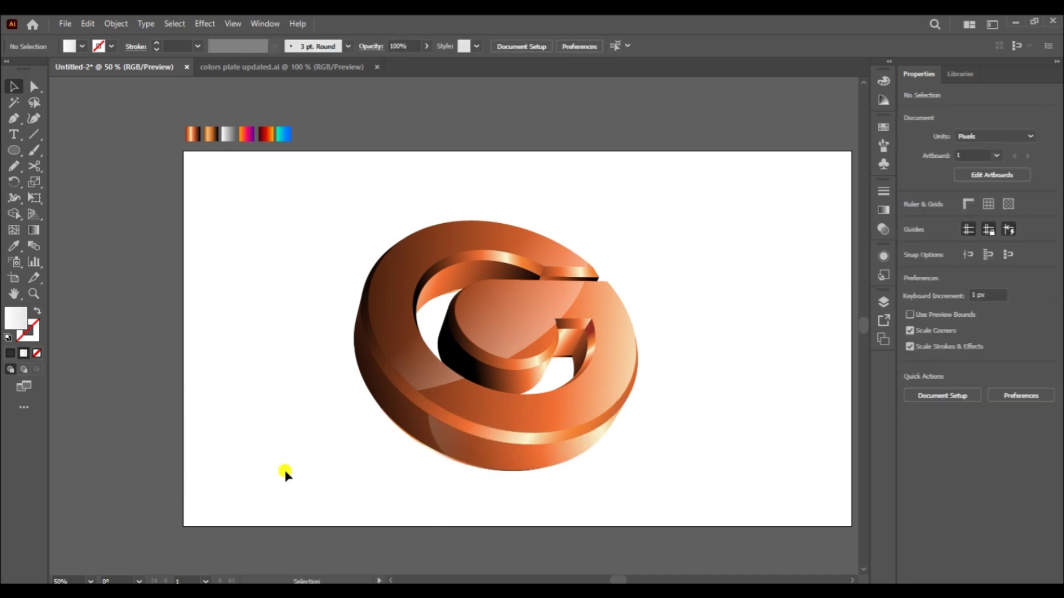
- Duplicate all parts of the G and move the grey copy back over the original
drag(285, 474, 329, 512)
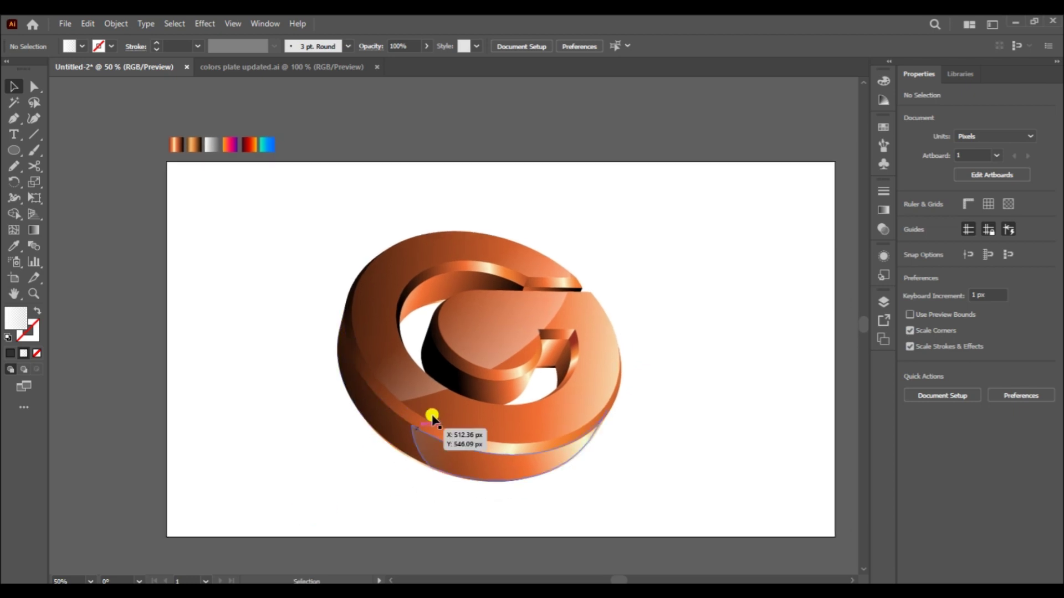
click(433, 421)
drag(724, 506, 287, 231)
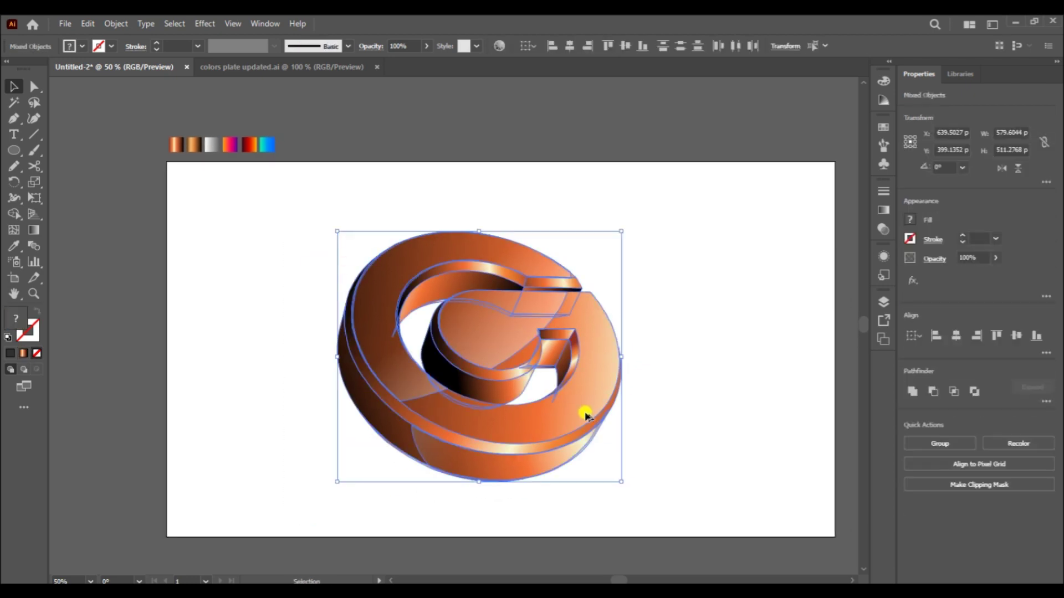
scroll(586, 415, down, 1)
drag(586, 416, 343, 499)
click(909, 395)
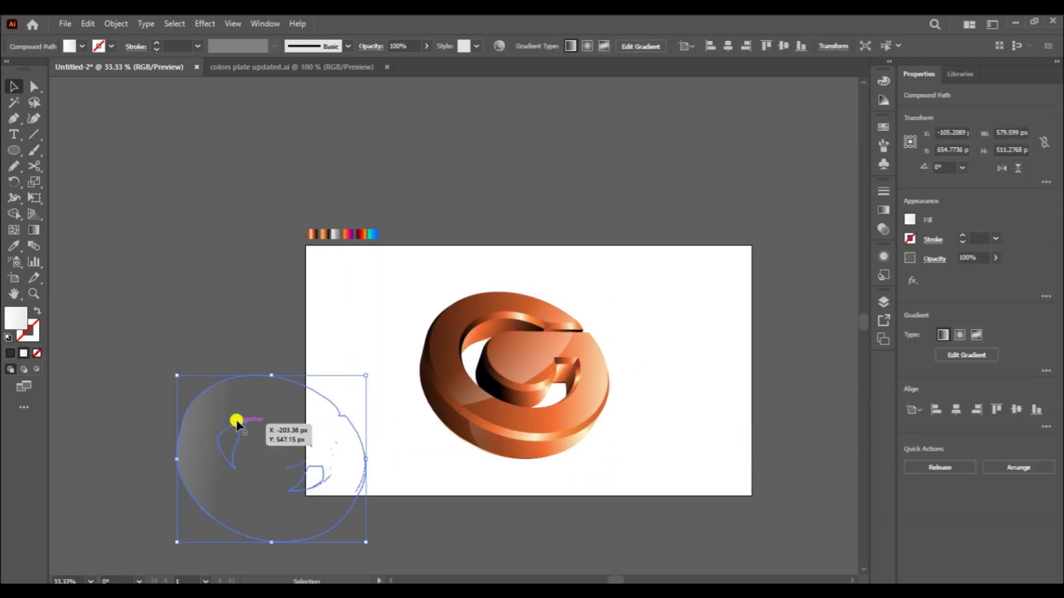
drag(236, 424, 458, 363)
scroll(452, 371, up, 2)
- Apply a Drop Shadow to the copy with X -7 px, Y 15 px and Blur 20 px
click(206, 23)
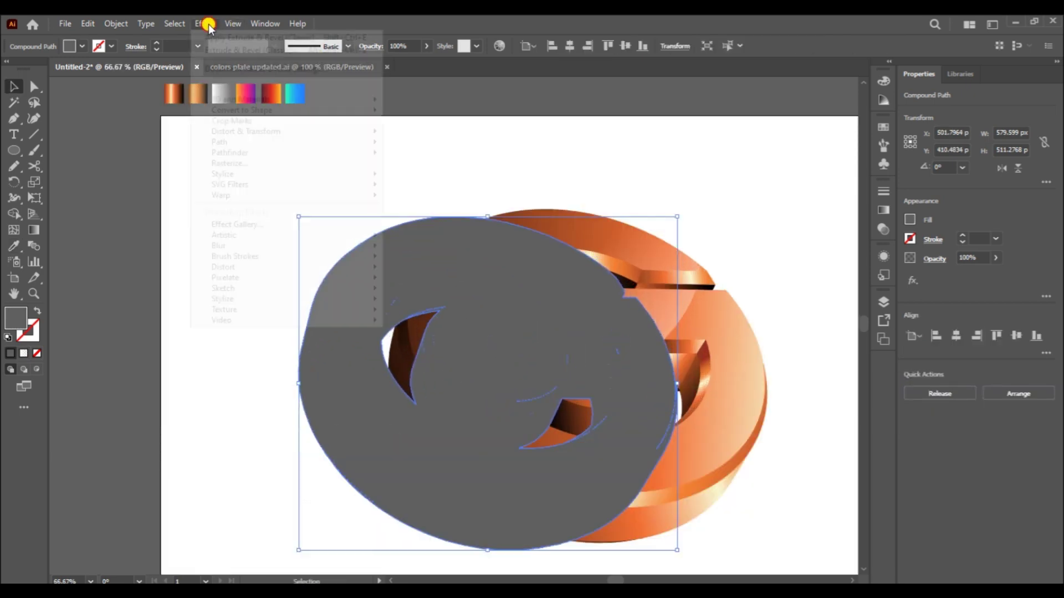
click(424, 173)
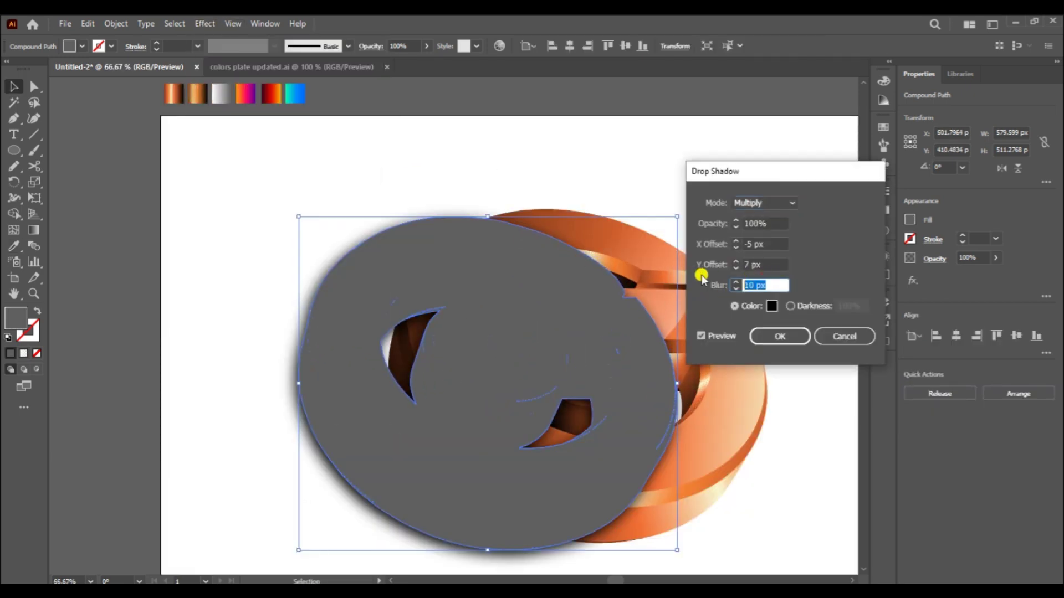
key(Tab)
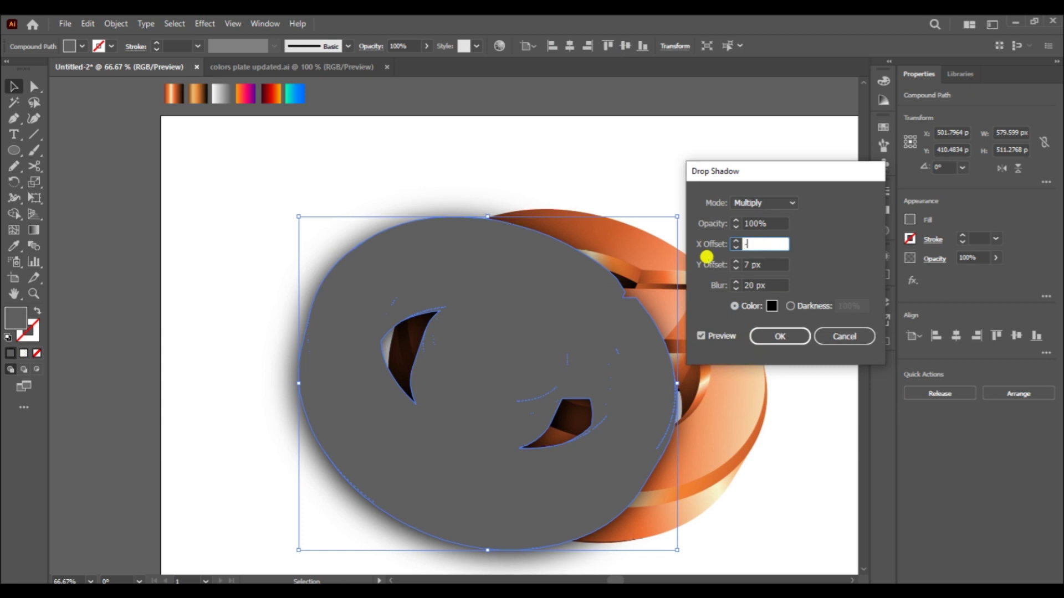
text(10)
key(Tab)
text(5)
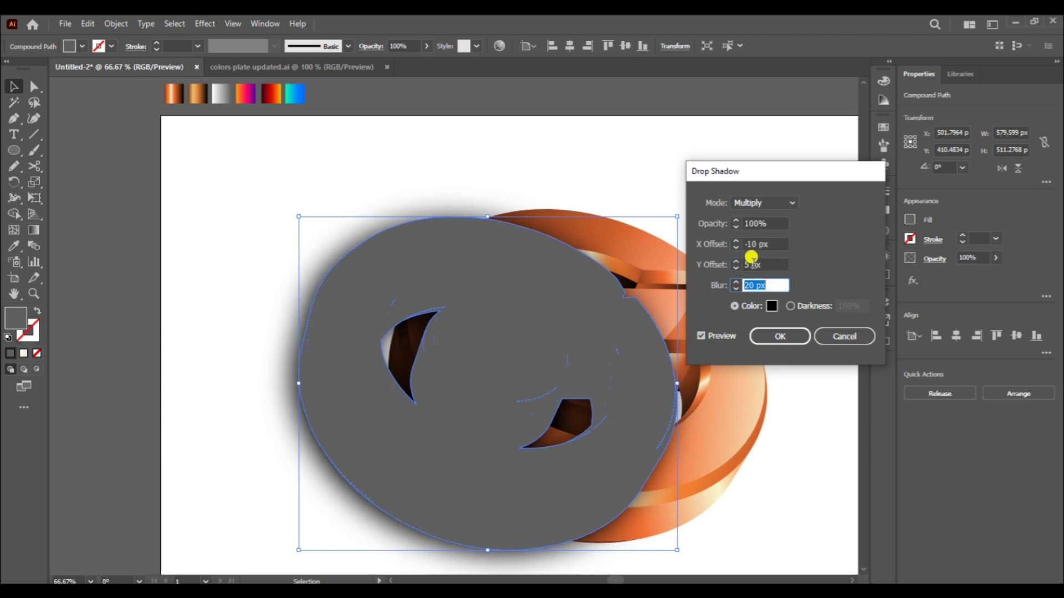
text(15)
key(Tab)
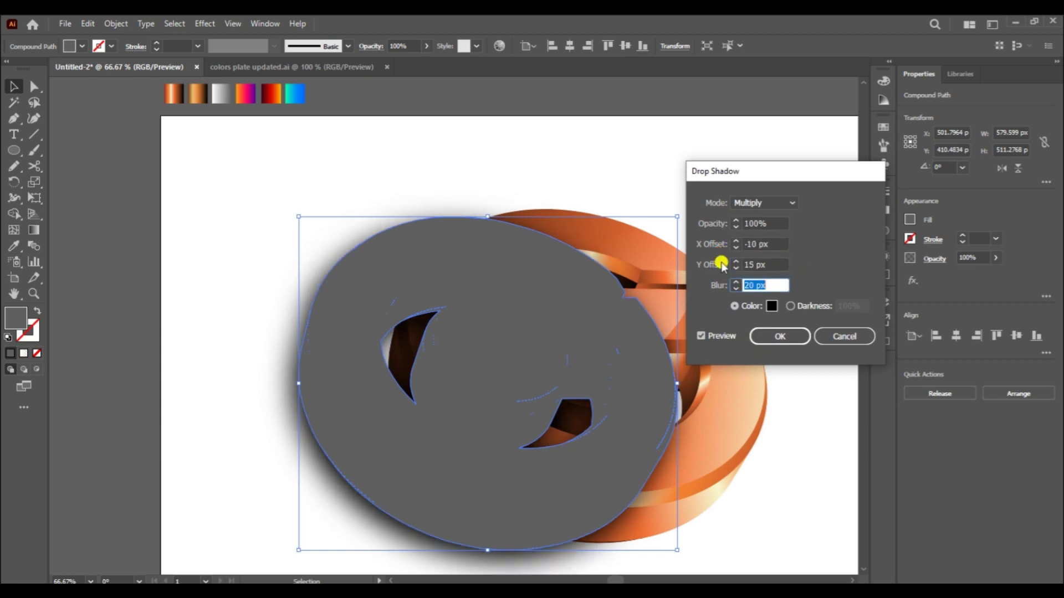
text(-7)
key(Tab)
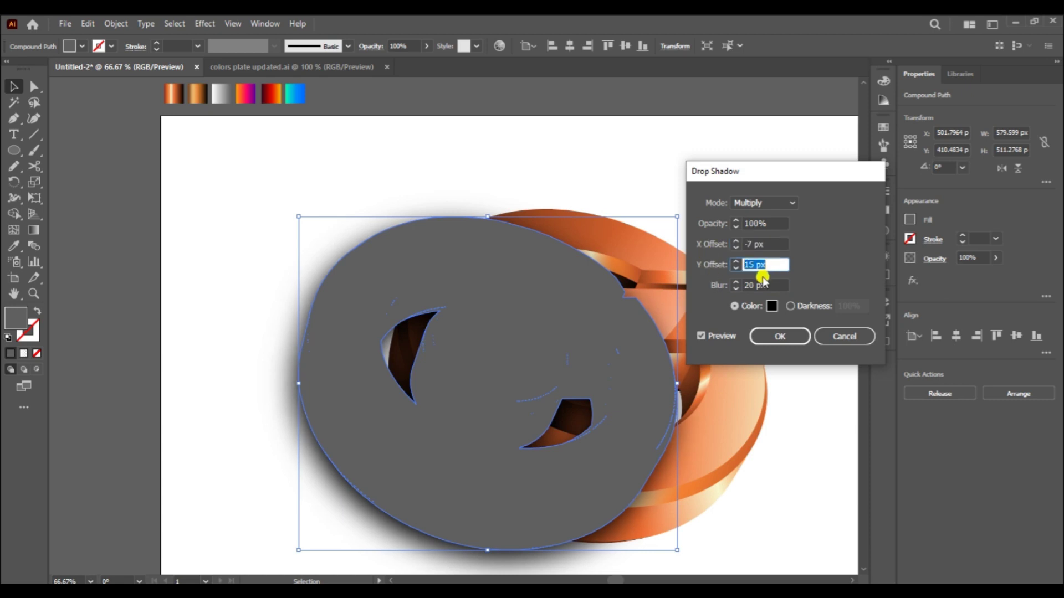
text(2)
key(Tab)
key(Return)
- Position the shadowed copy slightly down beneath the G
drag(496, 433, 585, 426)
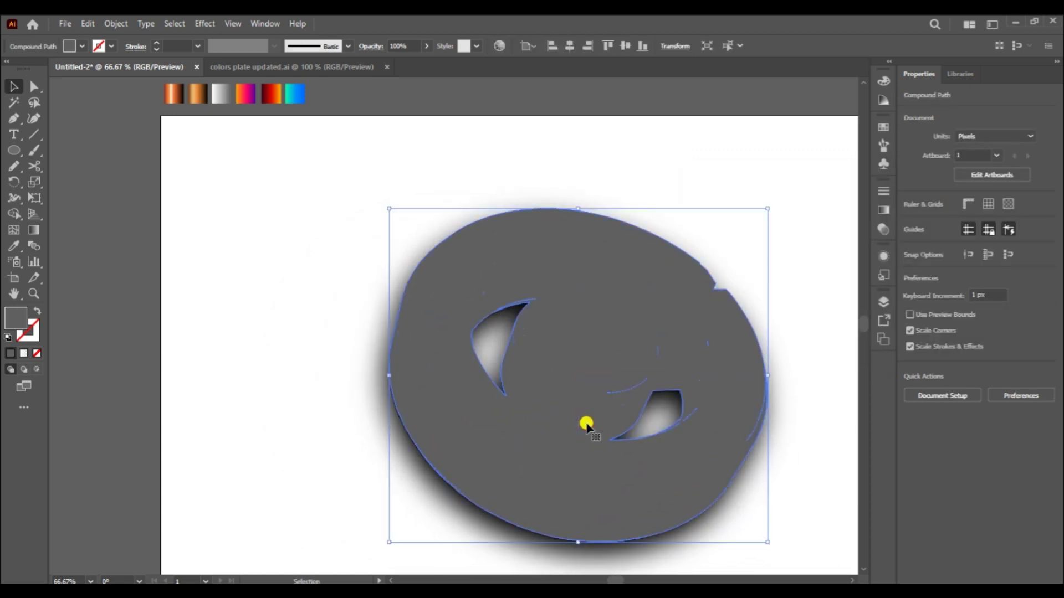
click(198, 462)
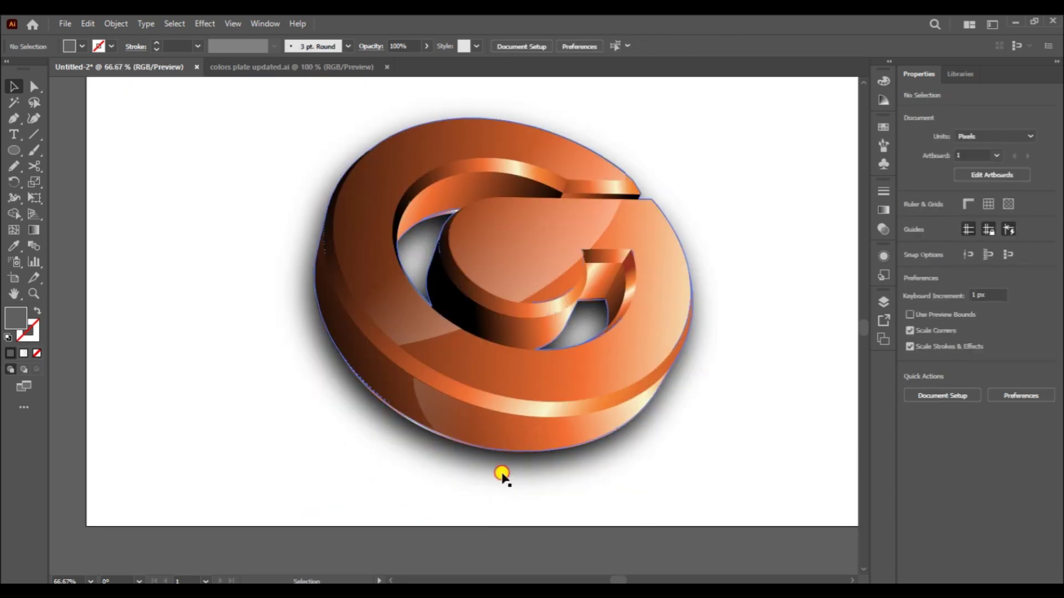
drag(502, 475, 435, 503)
scroll(501, 472, up, 4)
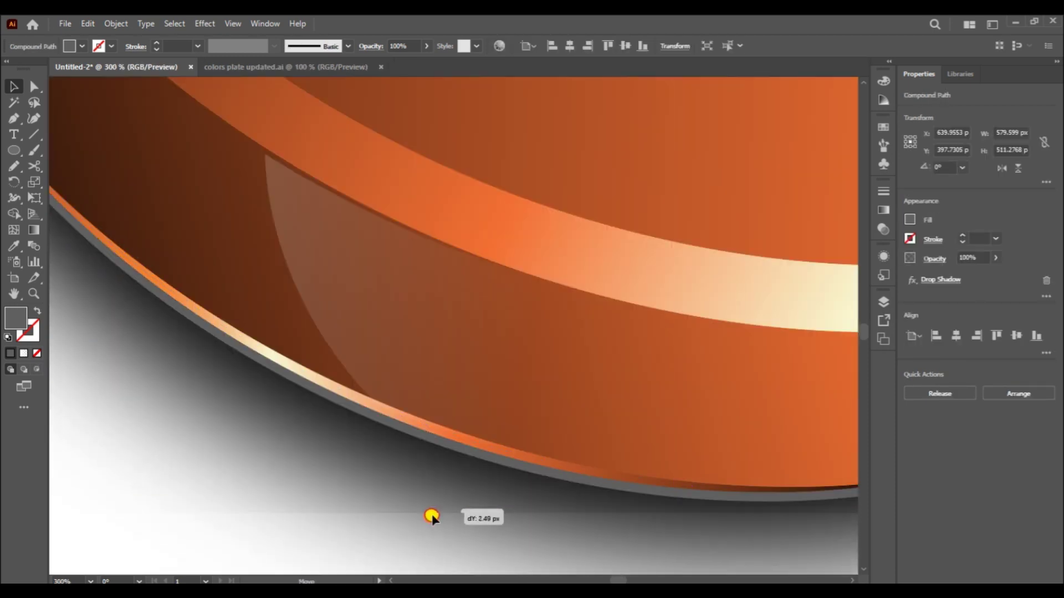
scroll(435, 502, down, 5)
click(696, 468)
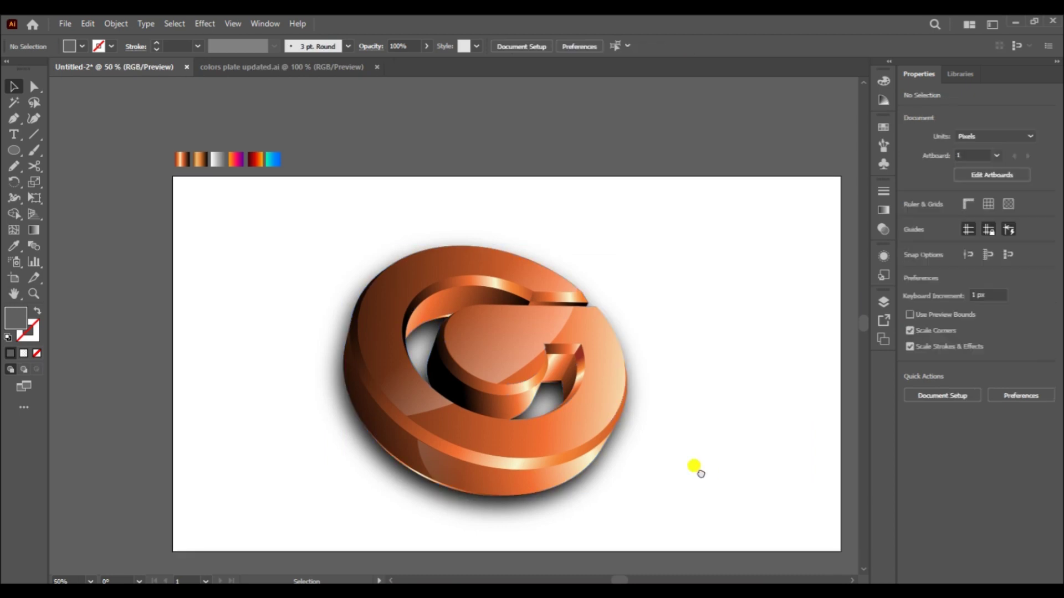
click(578, 497)
- Lower the shadow's opacity to 94% and draw an artboard-sized rectangle
click(882, 232)
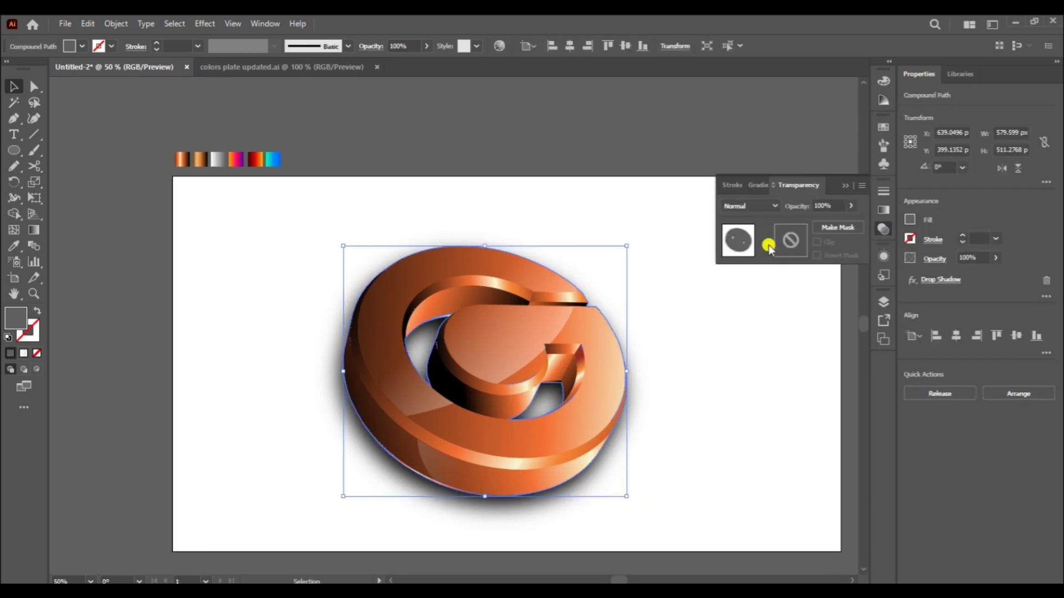
drag(836, 224, 836, 224)
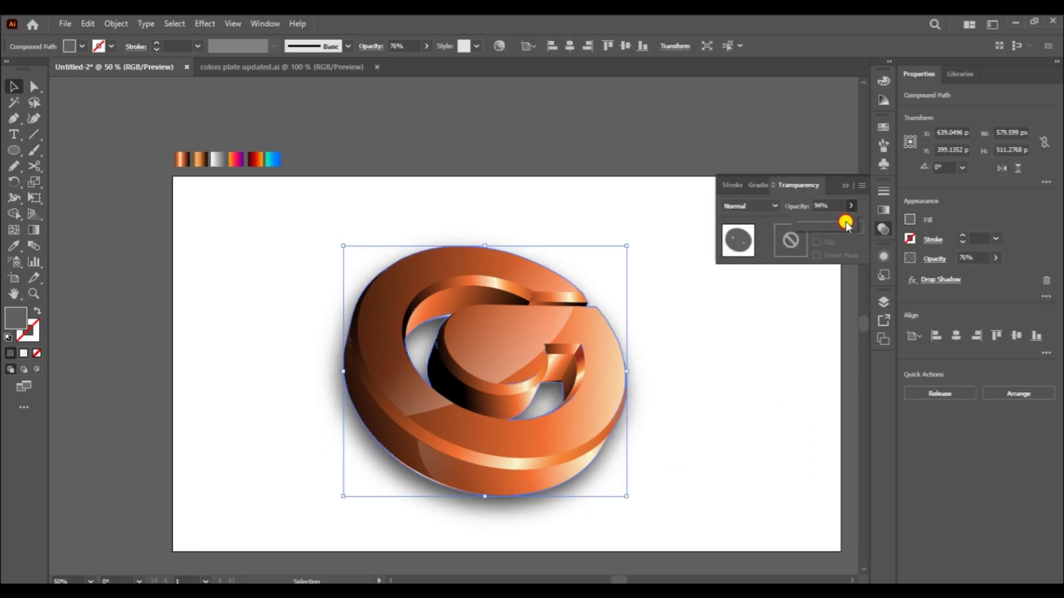
click(778, 323)
drag(8, 154, 50, 151)
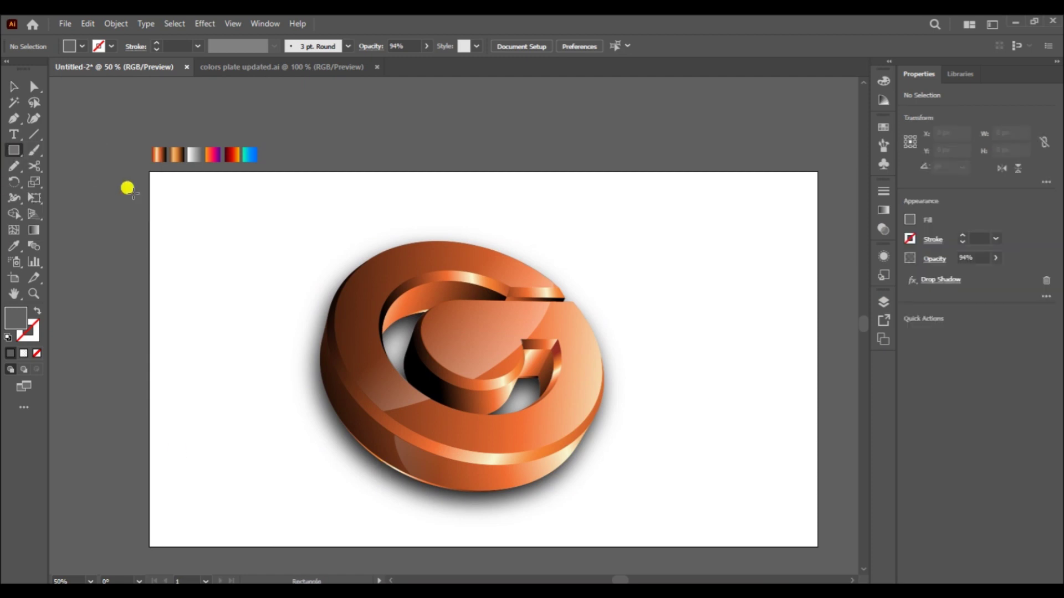
drag(152, 172, 826, 557)
key(v)
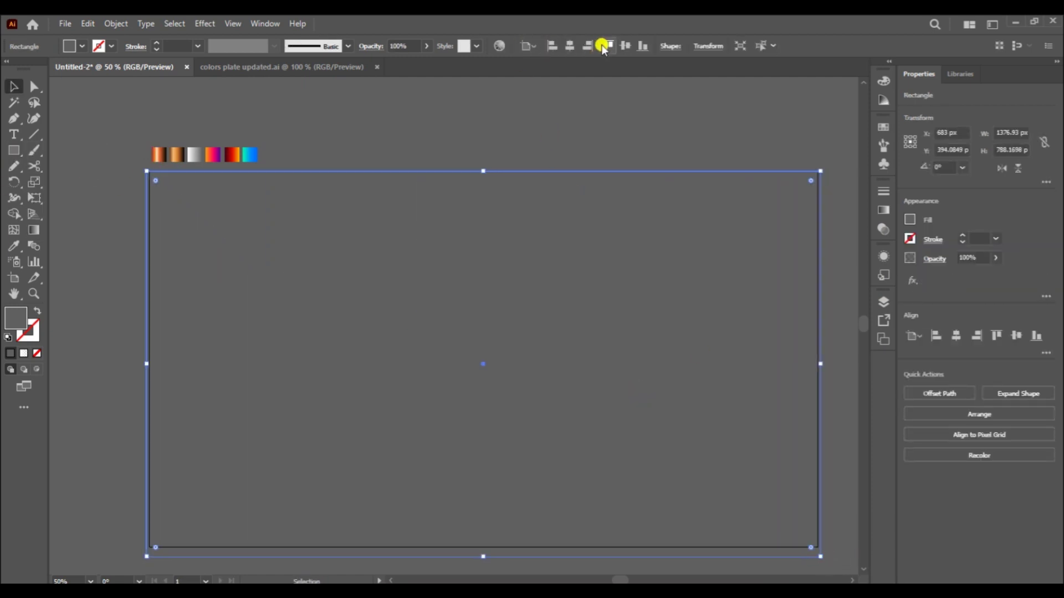
click(623, 46)
double_click(17, 318)
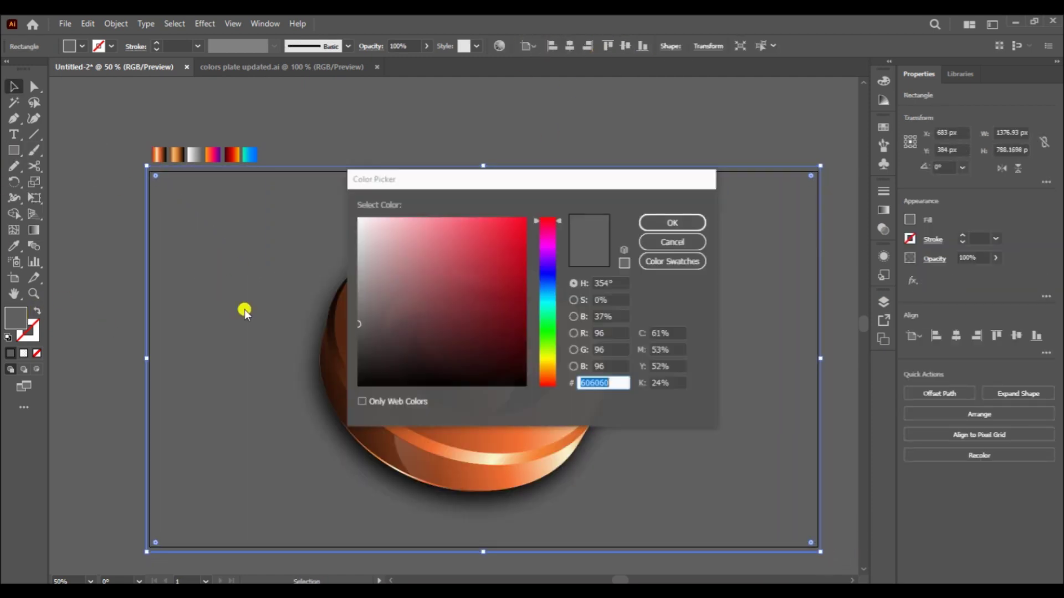
mouse_move(548, 386)
mouse_down()
mouse_move(542, 363)
mouse_move(548, 373)
mouse_up()
click(658, 223)
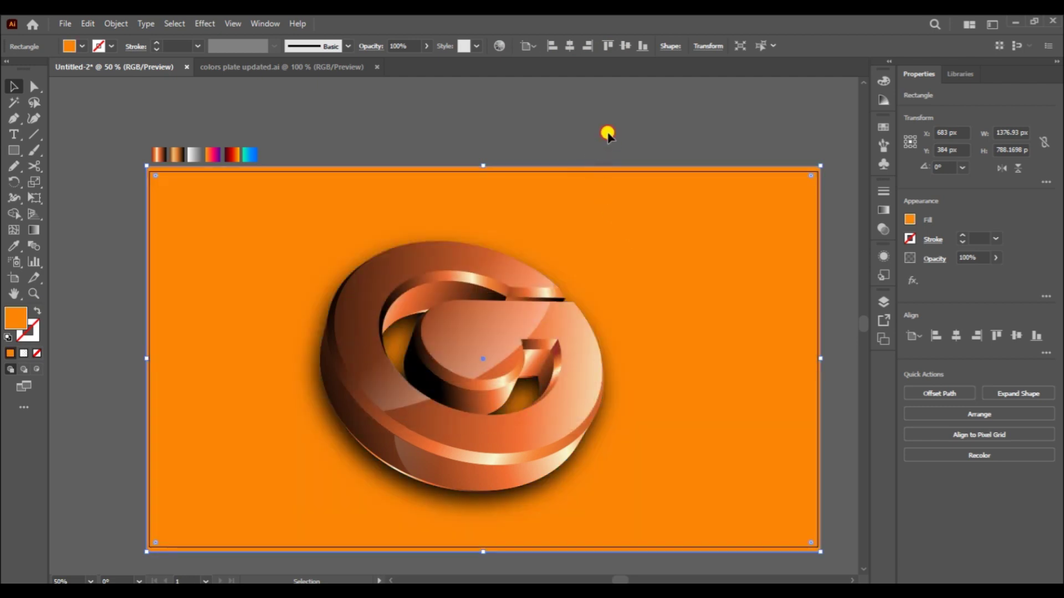
click(612, 141)
double_click(659, 320)
click(646, 290)
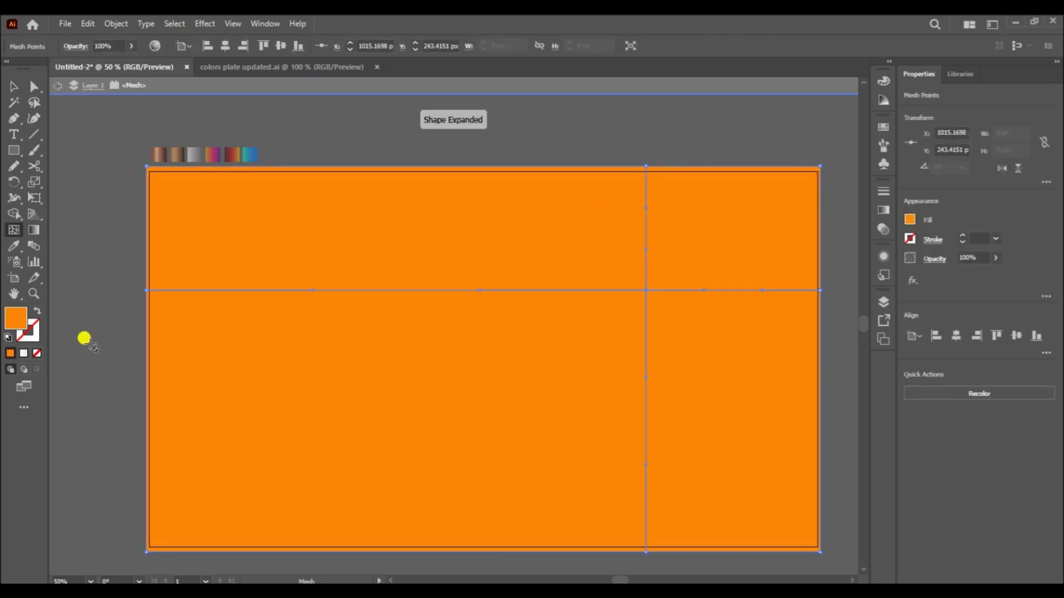
double_click(17, 318)
mouse_move(547, 370)
mouse_down()
mouse_move(547, 359)
mouse_move(547, 370)
mouse_up()
click(657, 221)
double_click(25, 320)
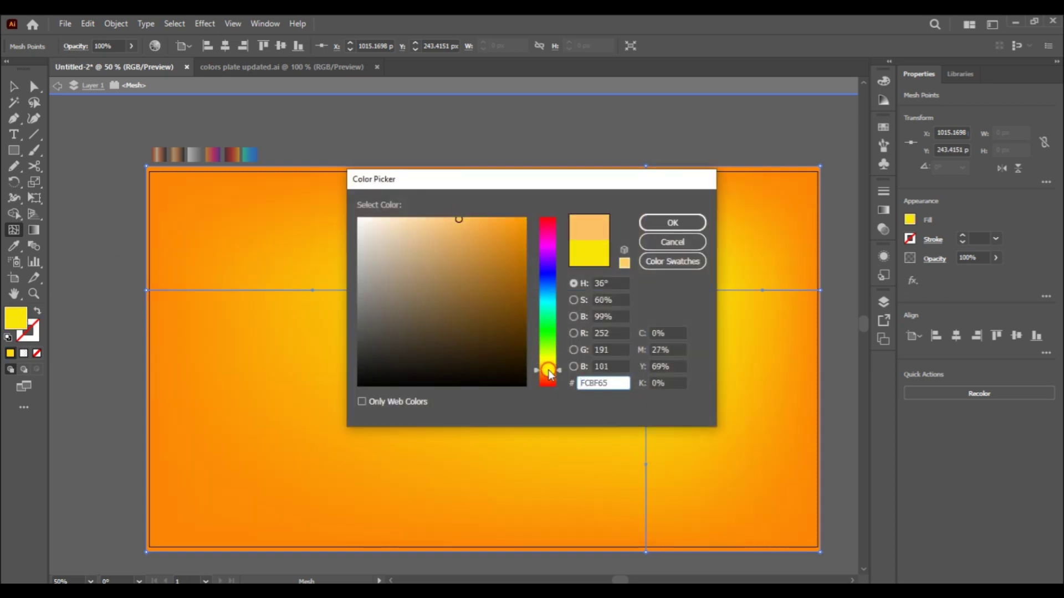
click(665, 223)
key(v)
click(576, 130)
key(ctrl+v)
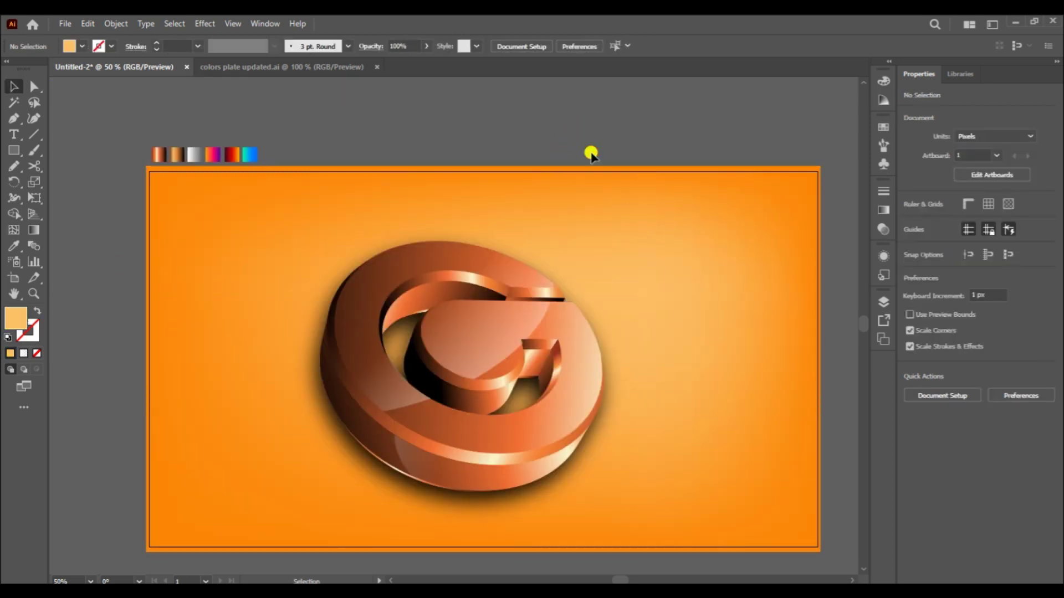
click(199, 380)
key(Delete)
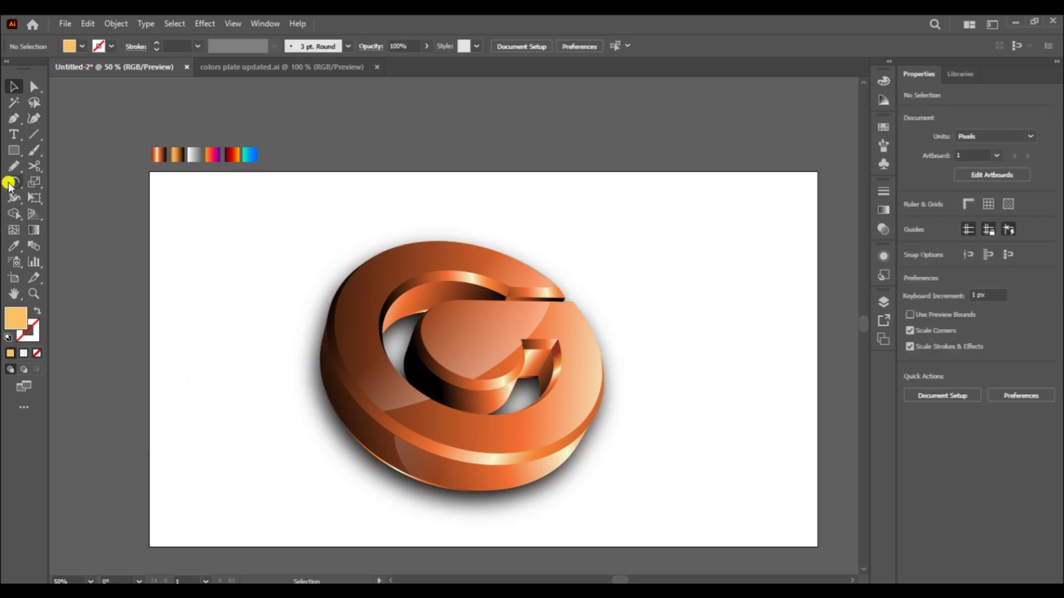
- Draw a full-artboard rectangle filled dark brown (6B3407) and send it to the back
drag(149, 171, 818, 546)
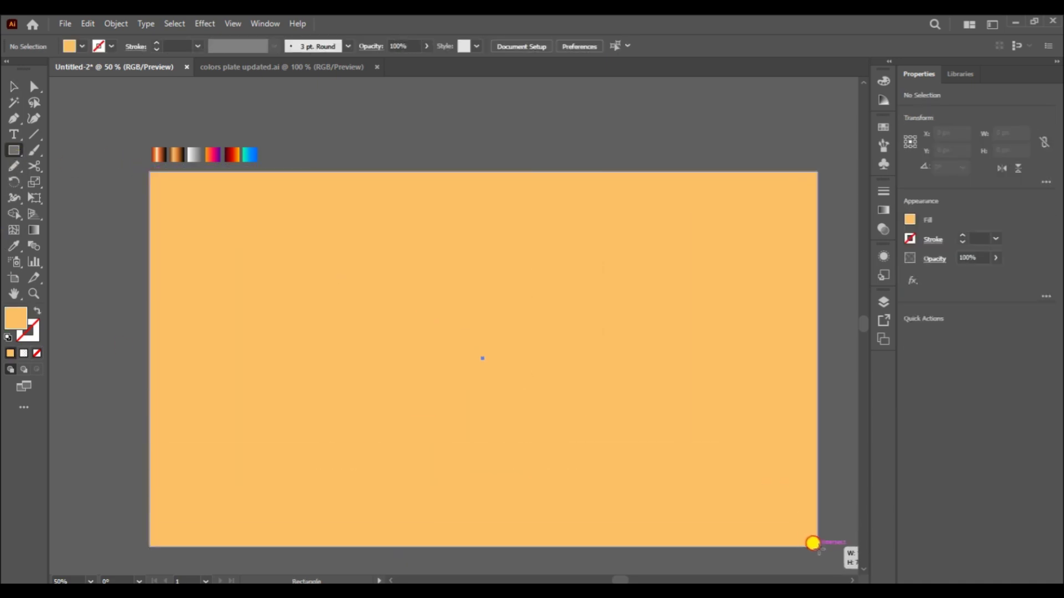
double_click(16, 318)
click(513, 309)
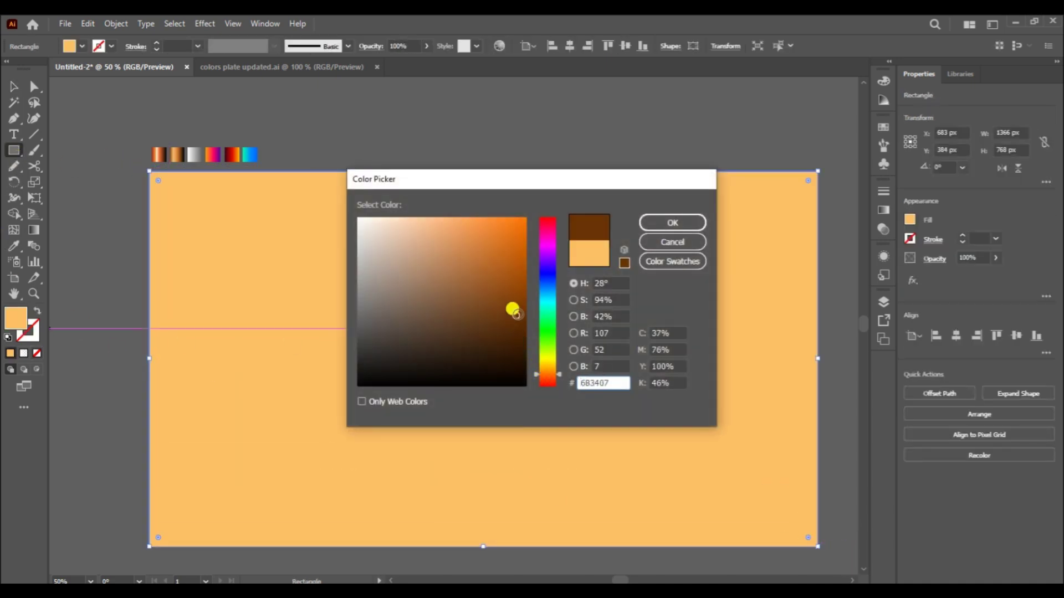
click(671, 221)
key(ctrl+shift+bracketleft)
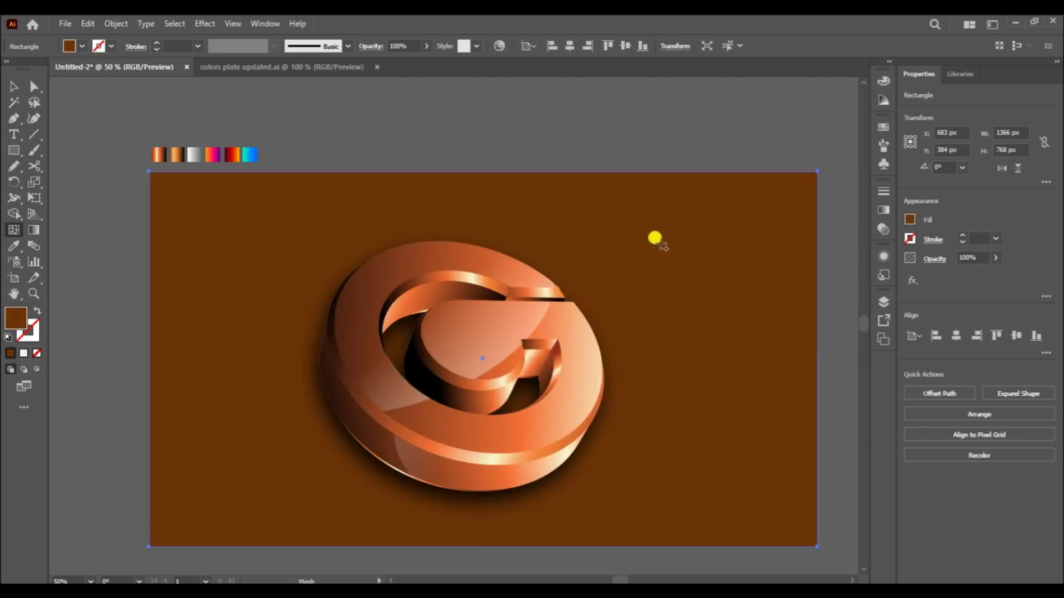
- Add a mesh point at the upper right and colour it a brighter orange
click(672, 244)
double_click(13, 321)
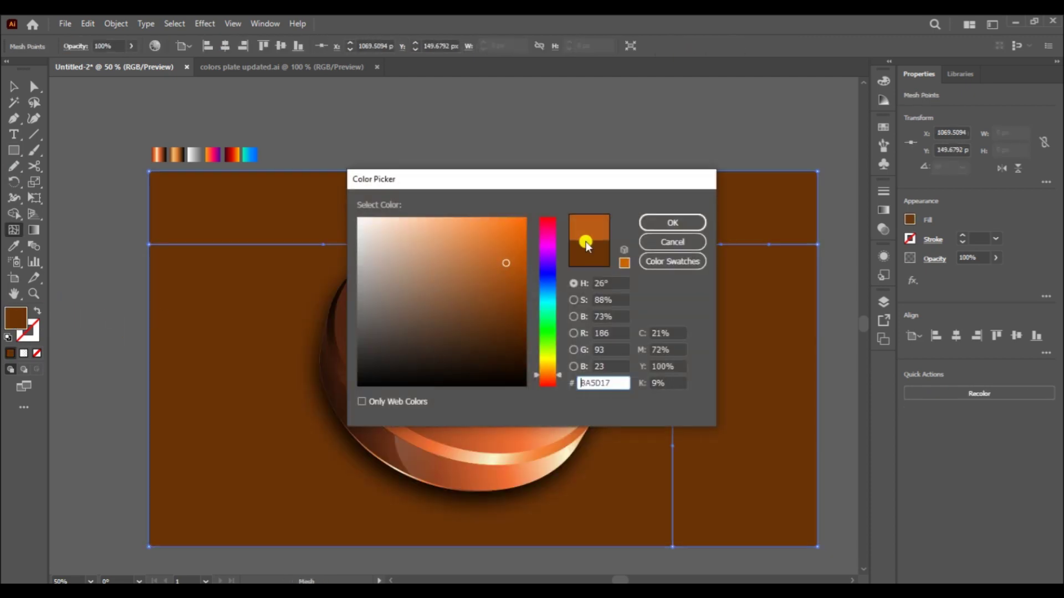
click(672, 222)
click(656, 156)
key(g)
click(681, 253)
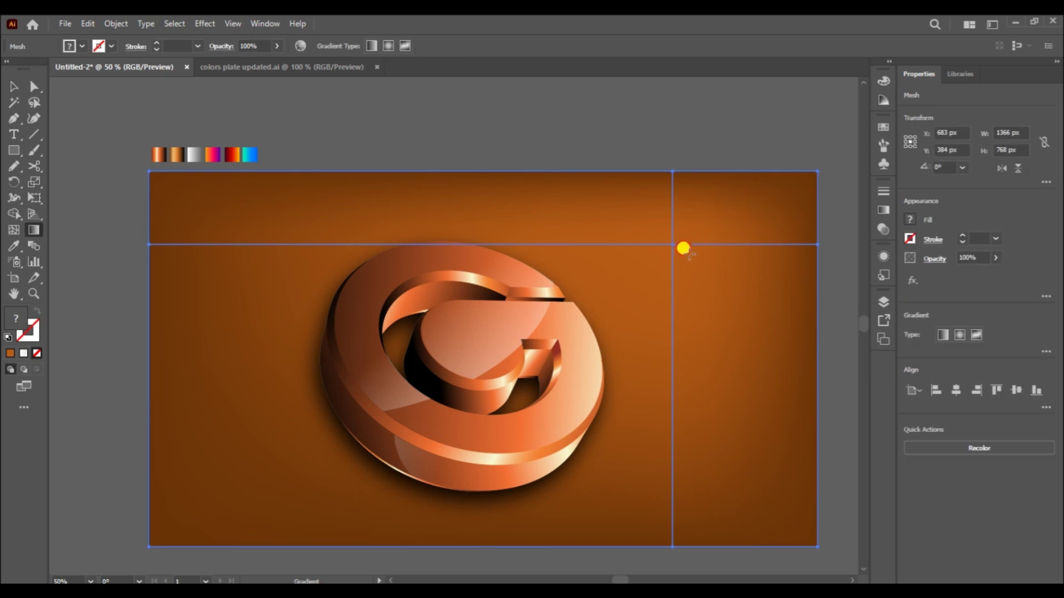
key(v)
click(589, 130)
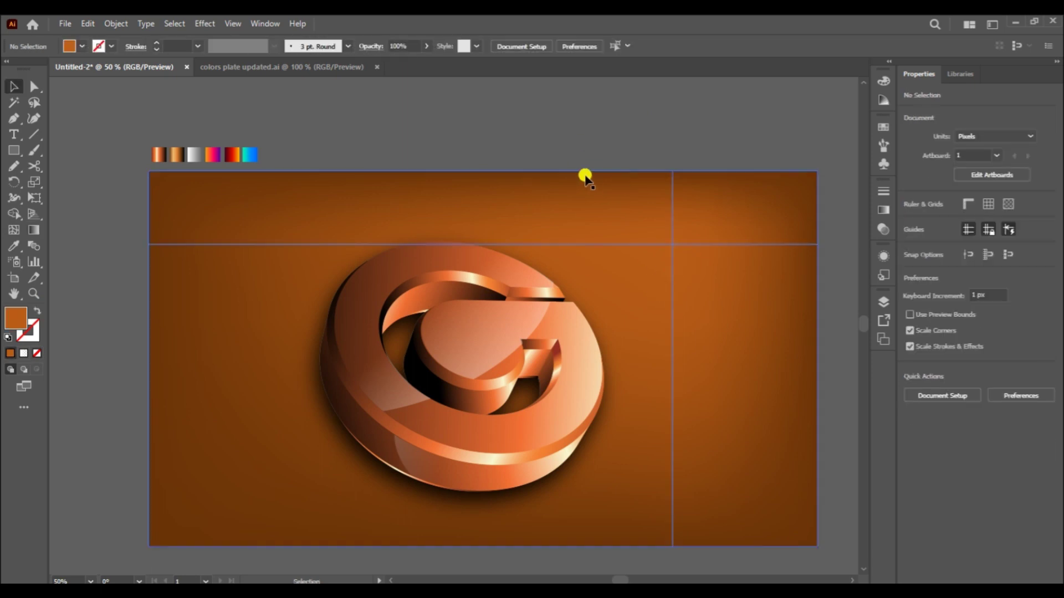